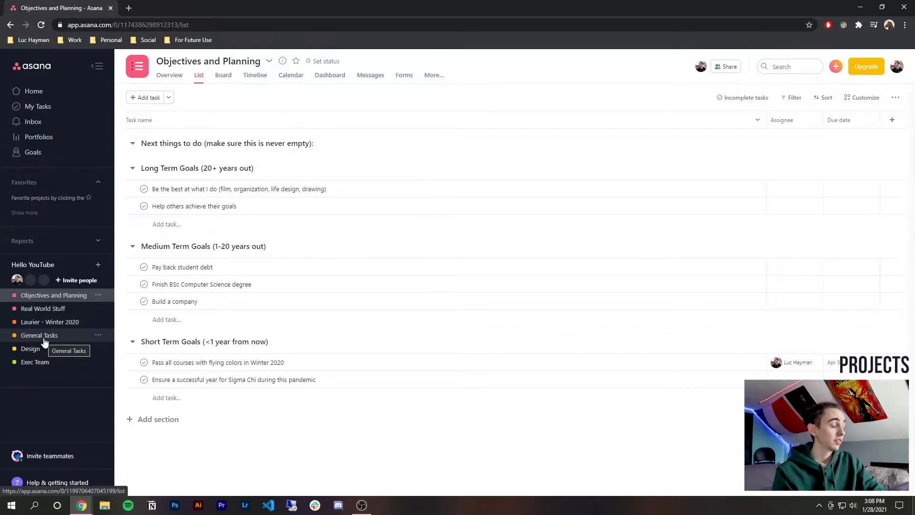
Step: Browse the Real World Stuff and Objectives and Planning projects, ending on Laurier - Winter 2020
click(50, 310)
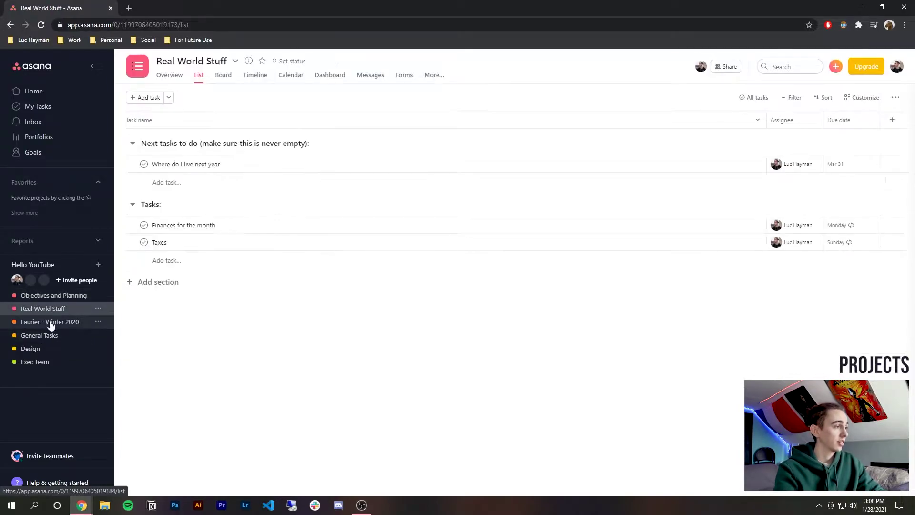
click(50, 323)
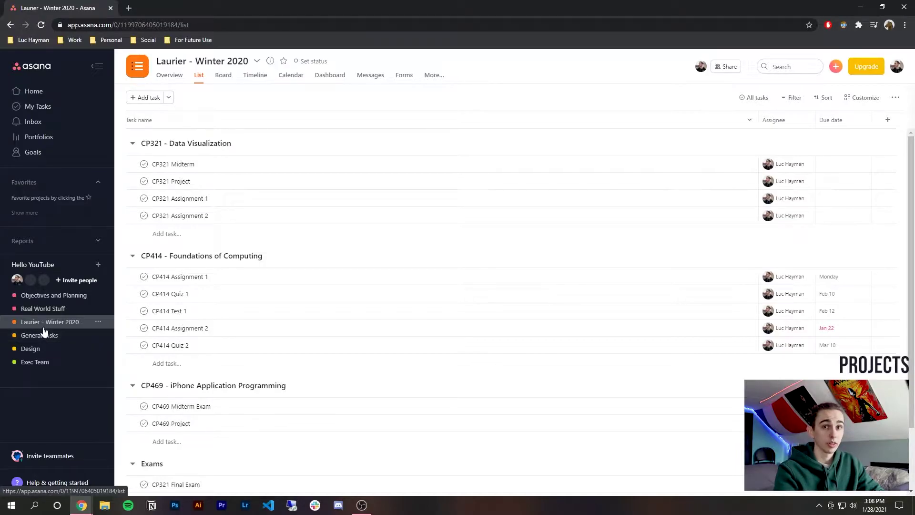
click(48, 299)
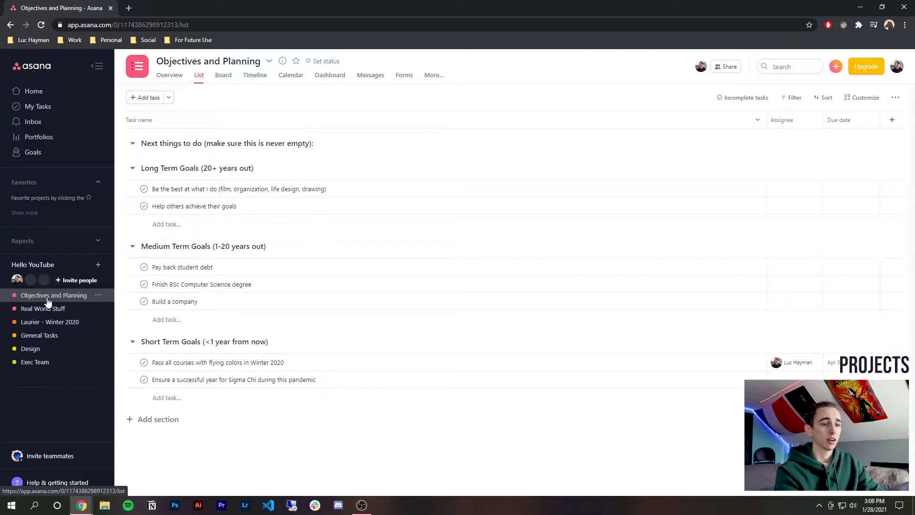
click(50, 324)
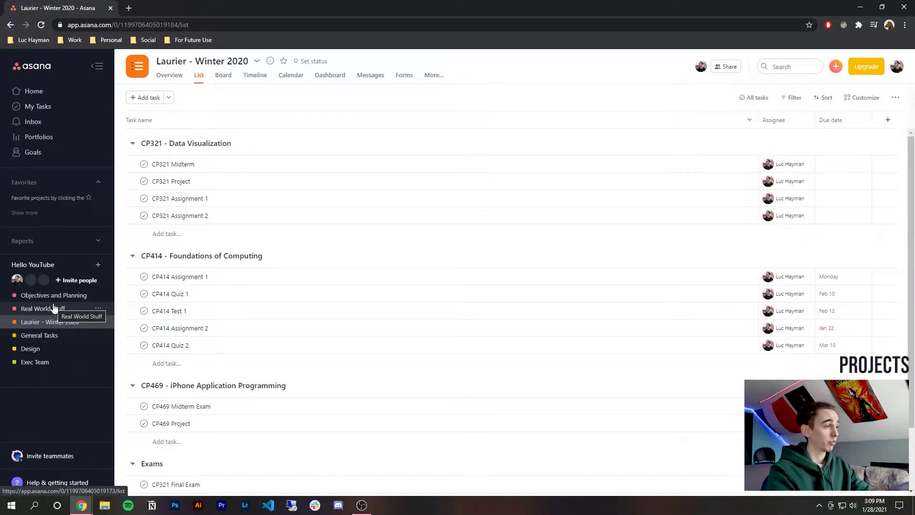
Step: Create a blank team project named 'Test', keeping List as its default view
click(99, 266)
click(135, 329)
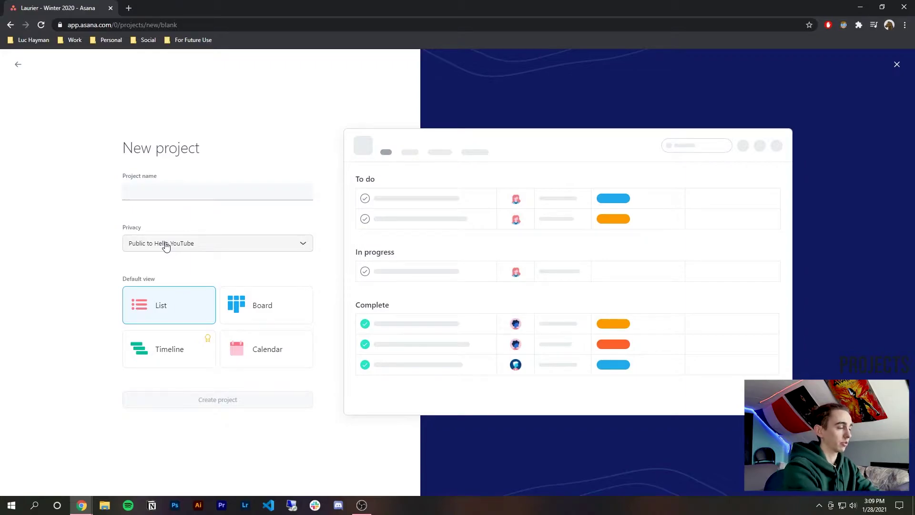
text(Test)
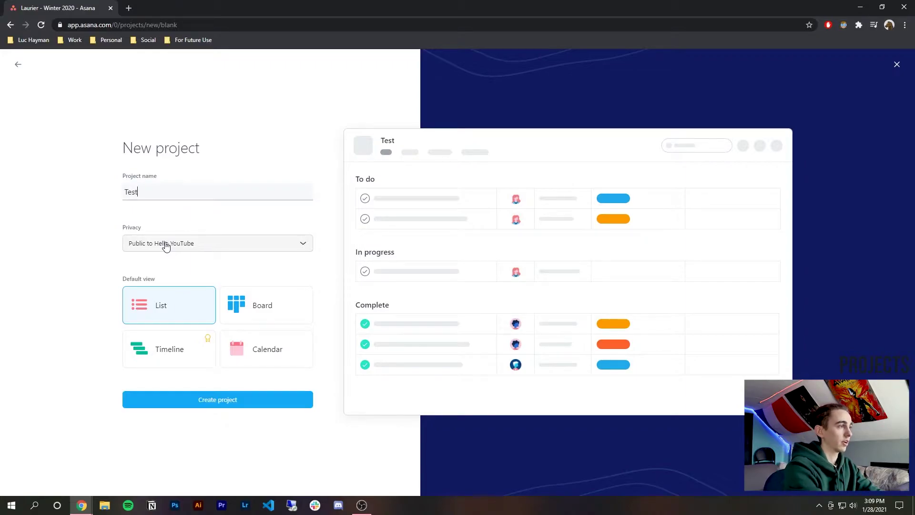
click(244, 306)
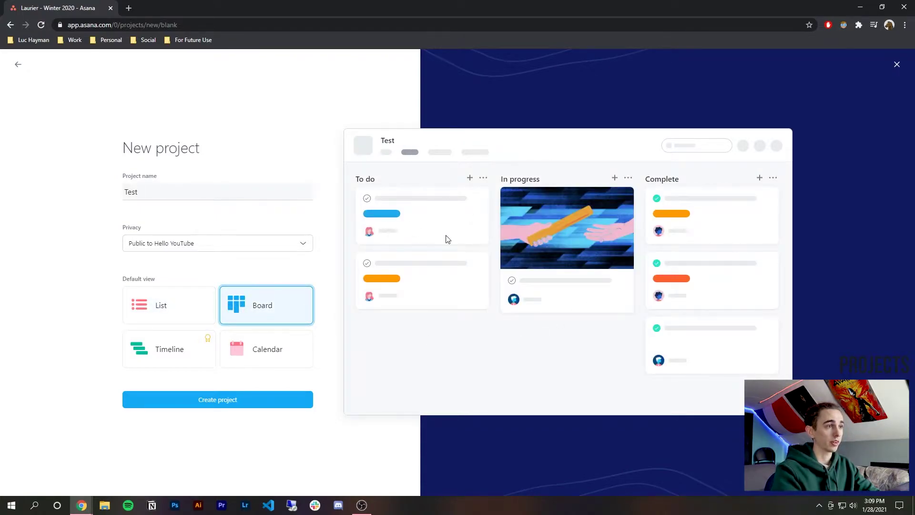
click(208, 313)
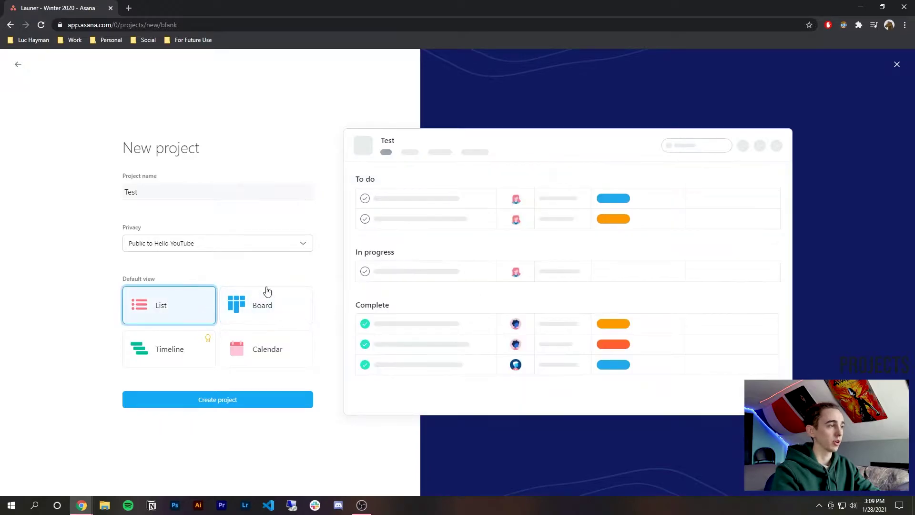
click(229, 399)
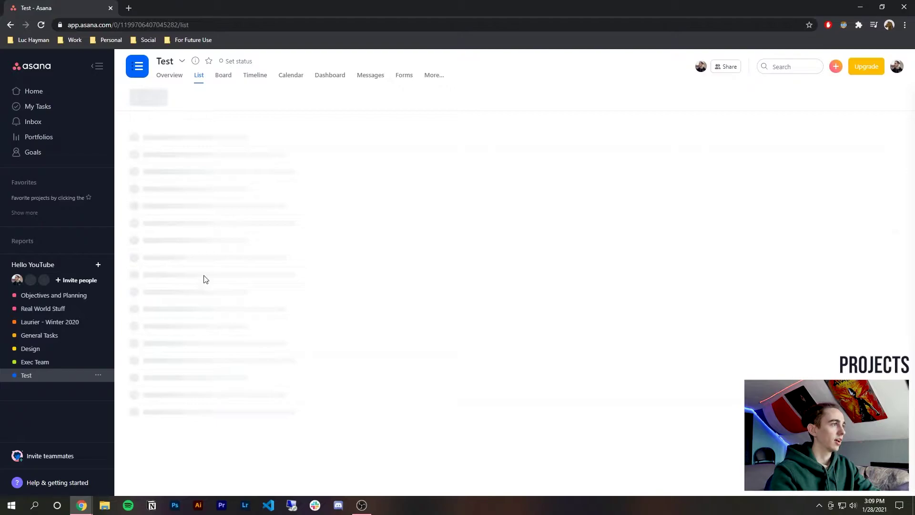
click(55, 324)
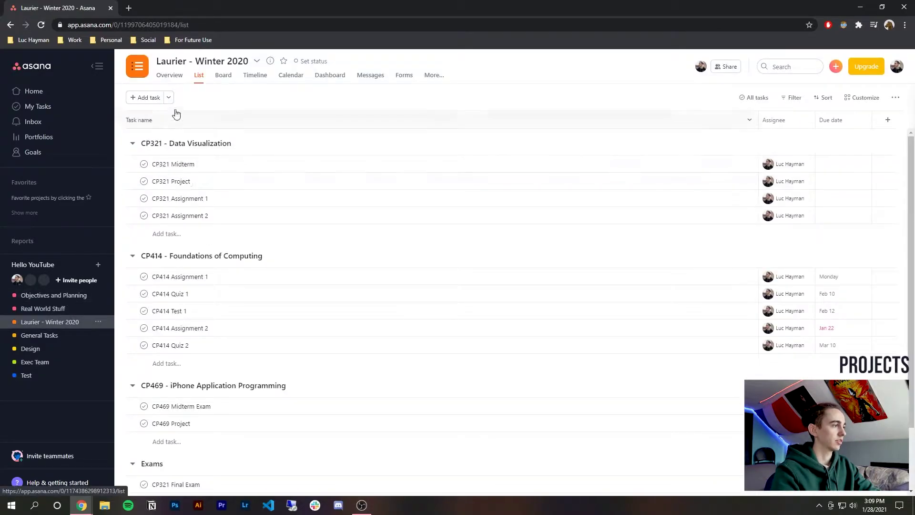
click(223, 76)
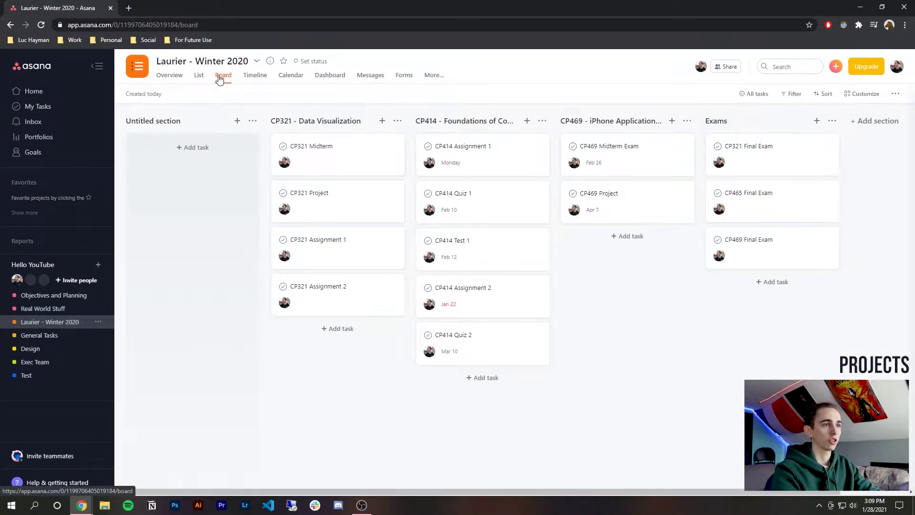
click(201, 77)
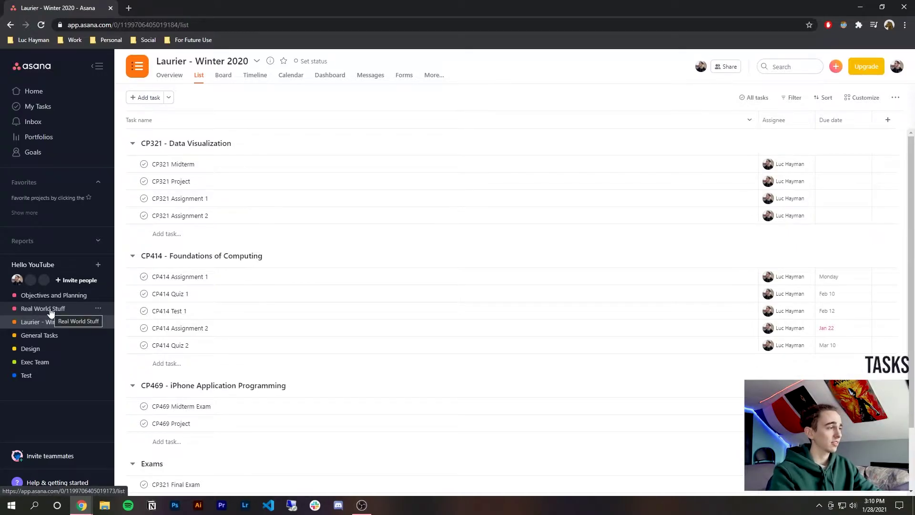
Step: Add a section to Test and rename it 'Next tasks do to (make sure this is never empty):'
click(41, 376)
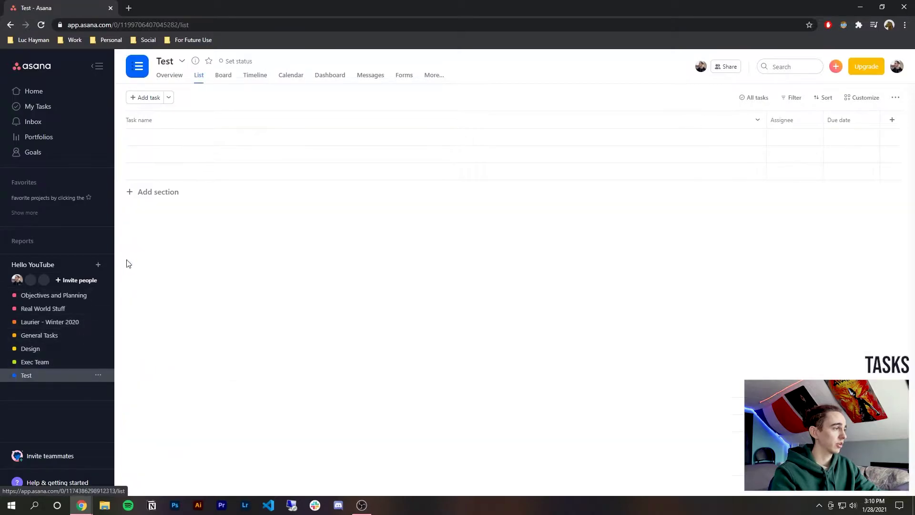
click(159, 194)
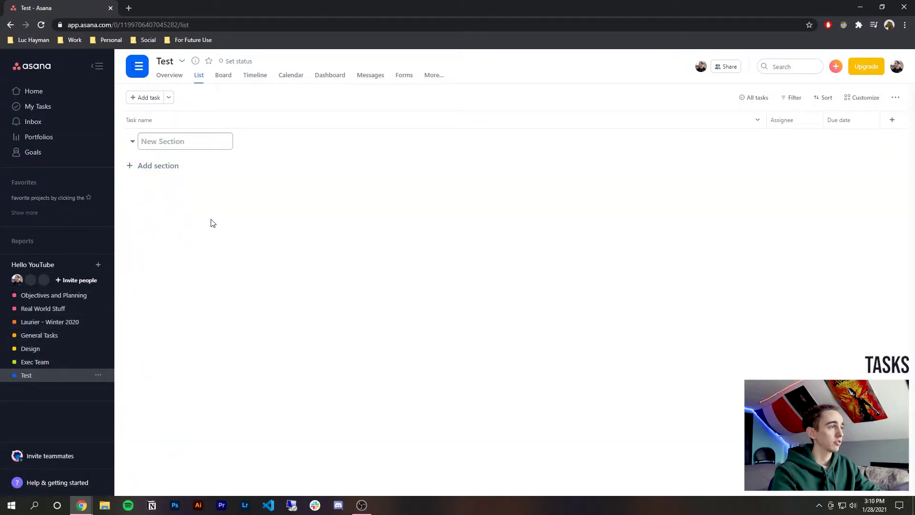
click(57, 308)
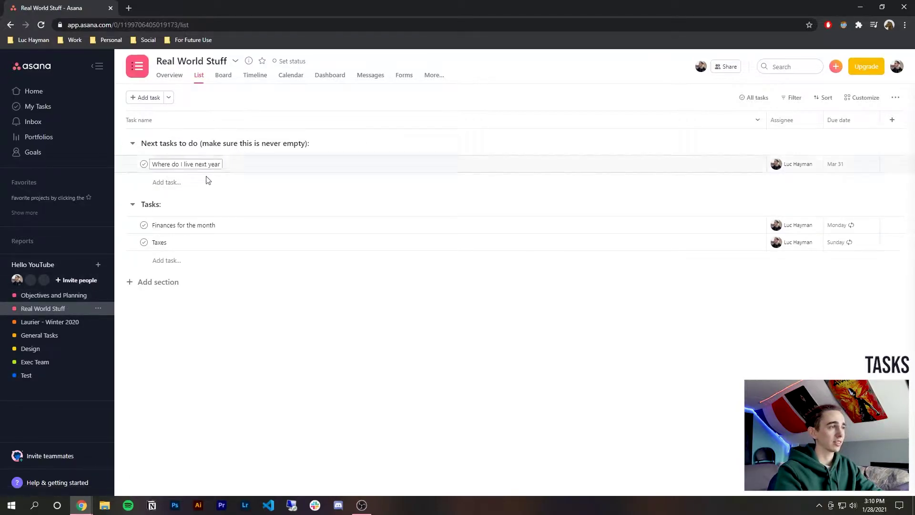
click(35, 376)
click(162, 139)
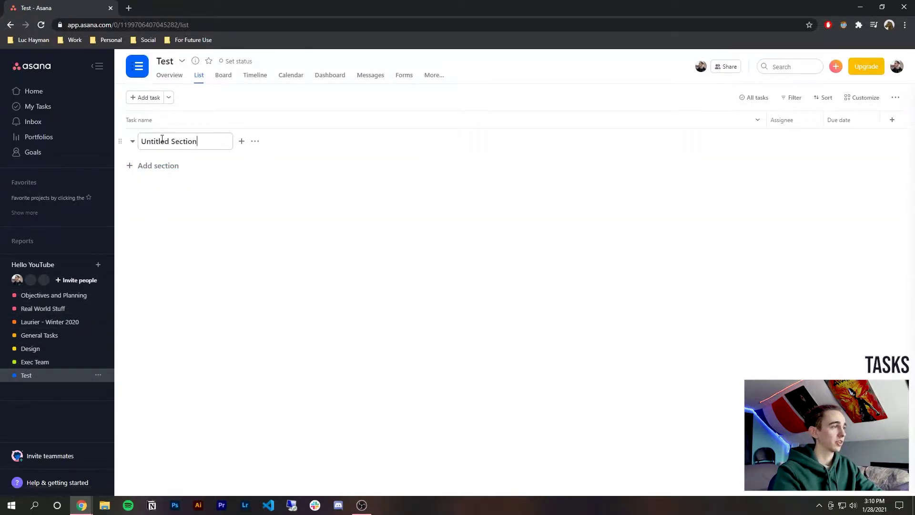
key(BackSpace)
key(BackSpace)
key(BackSpace)
key(BackSpace)
key(BackSpace)
key(BackSpace)
key(BackSpace)
key(BackSpace)
key(BackSpace)
key(BackSpace)
key(BackSpace)
key(BackSpace)
key(BackSpace)
key(BackSpace)
key(BackSpace)
text(Next tasks do to)
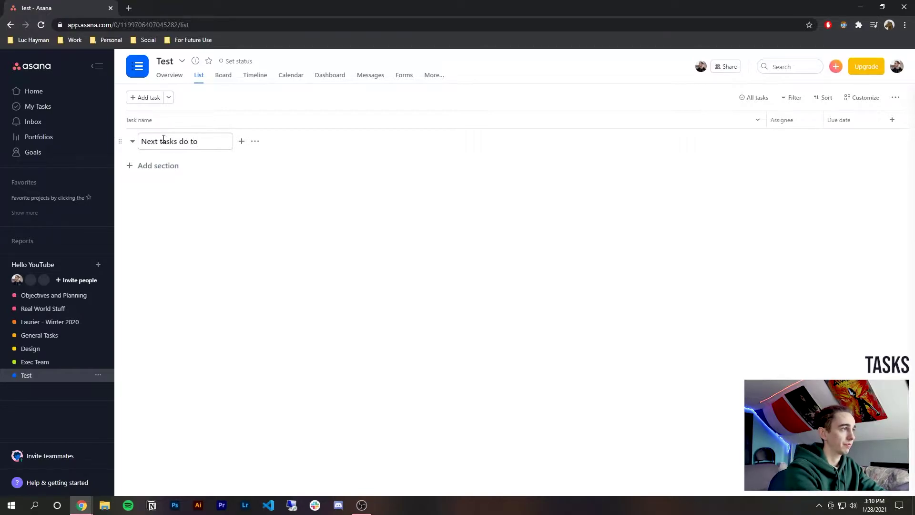
text( (make sure this is)
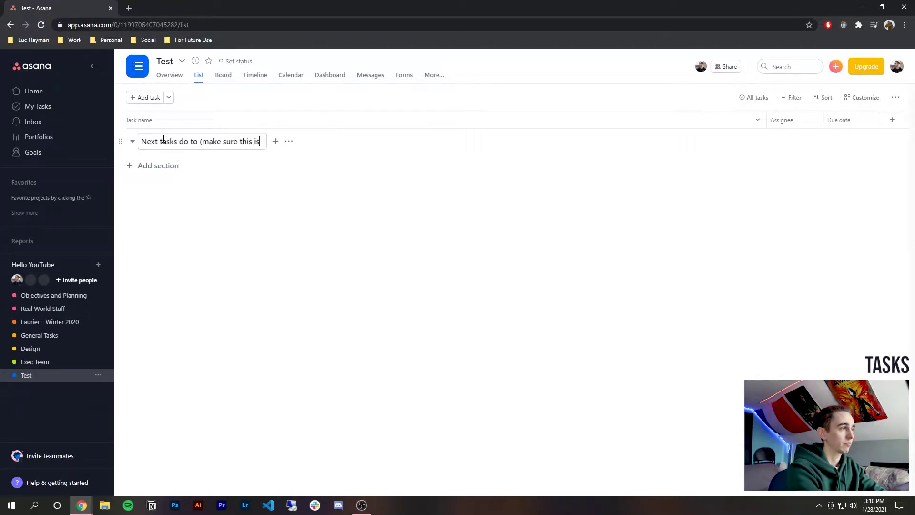
text( never empty):)
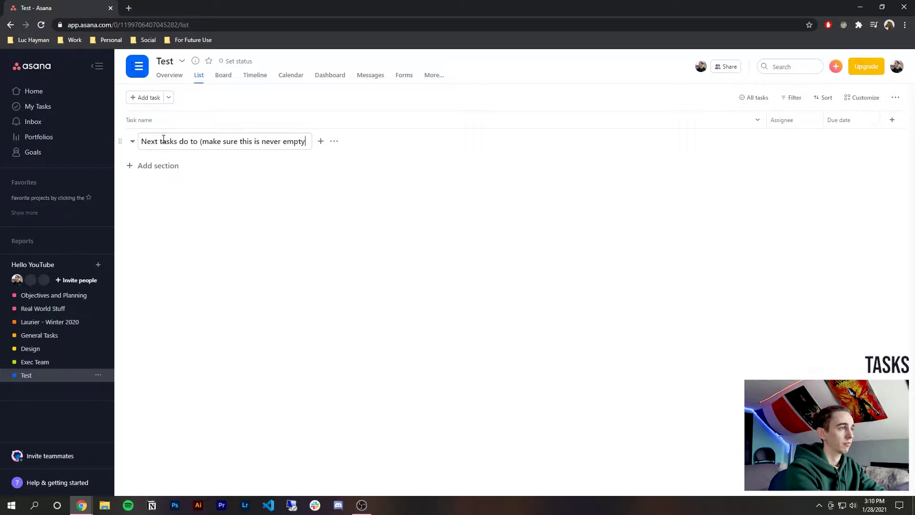
click(198, 203)
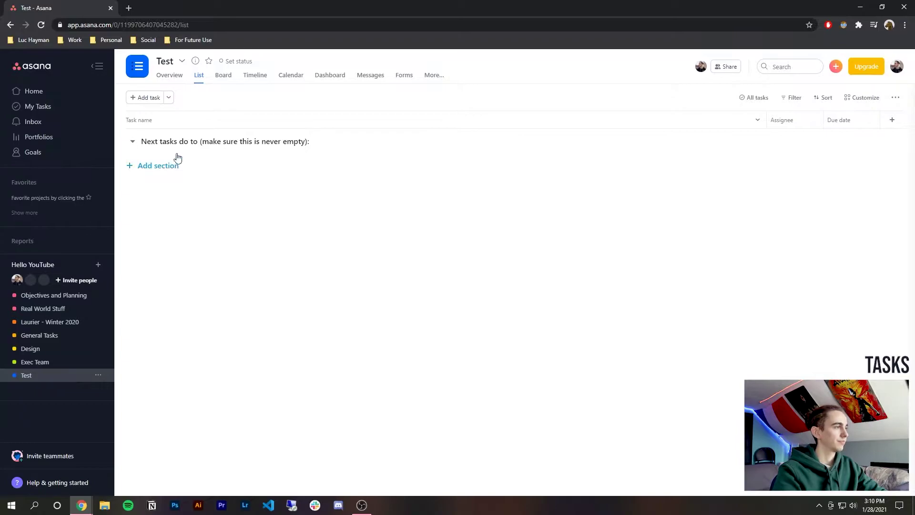
Step: Add the subscribe task to the new section and assign it to the sole team member
click(318, 143)
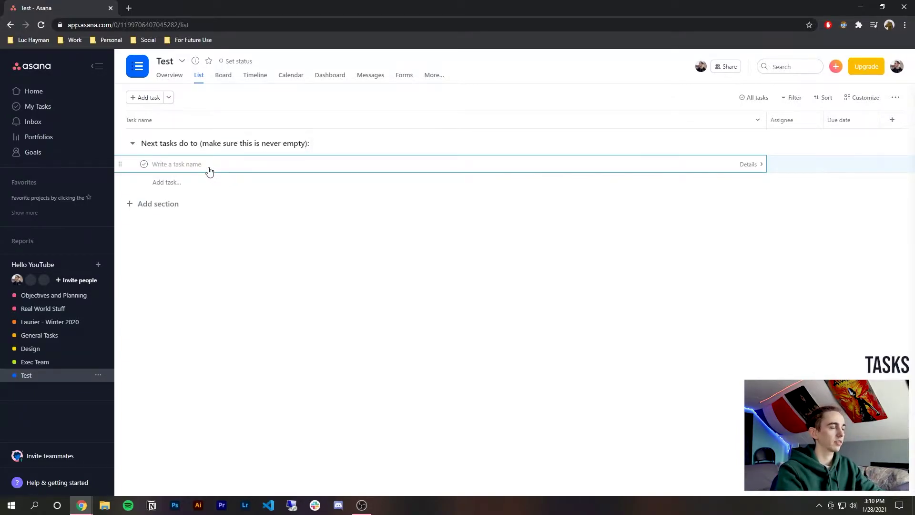
text(Subs)
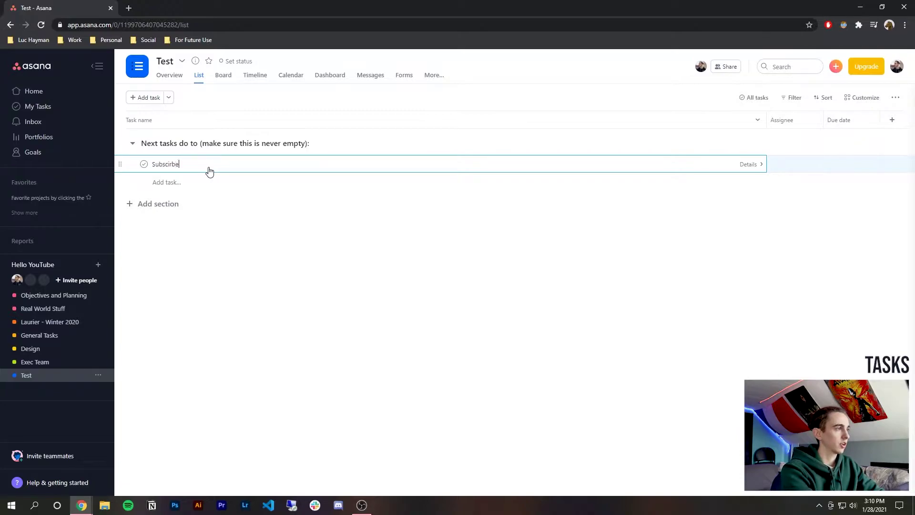
text(cri)
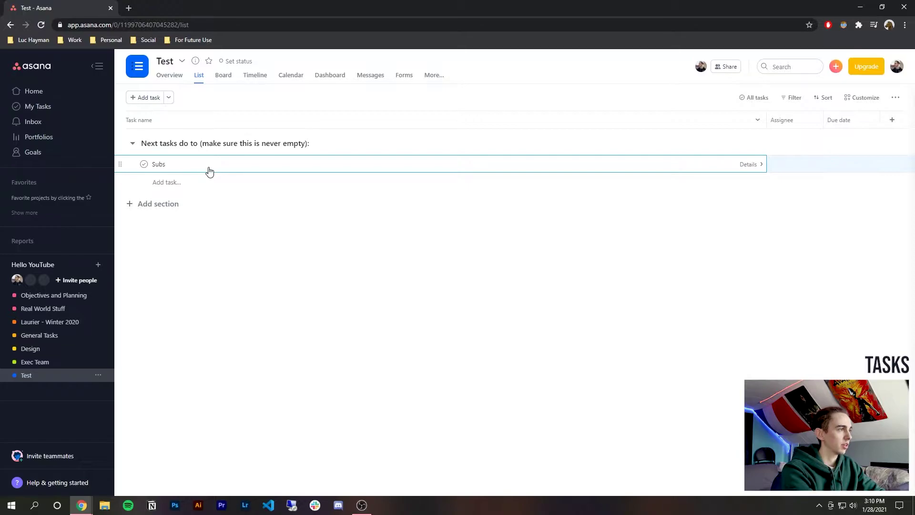
text(be to Lu)
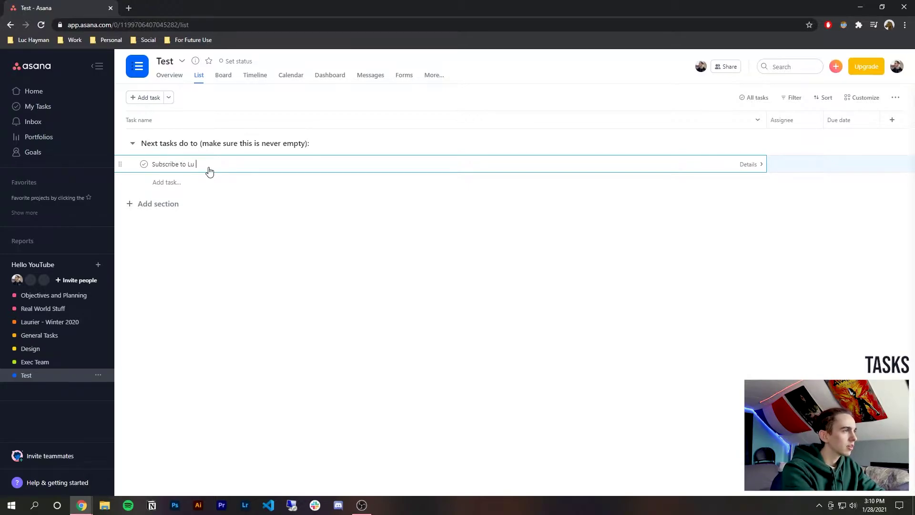
text(c Hayman)
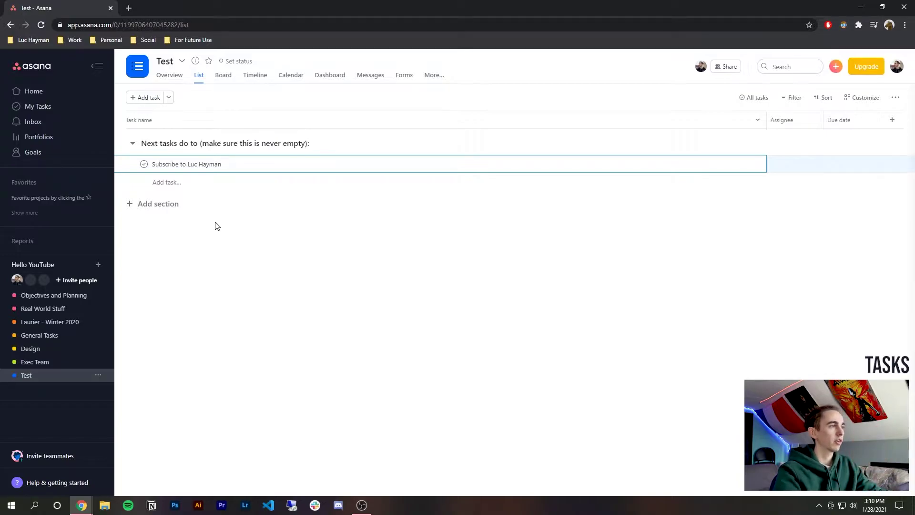
key(Escape)
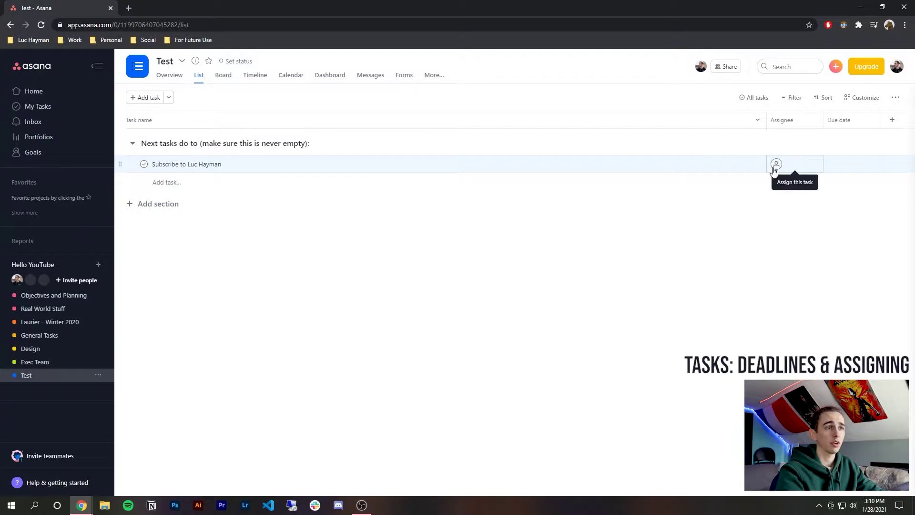
click(775, 167)
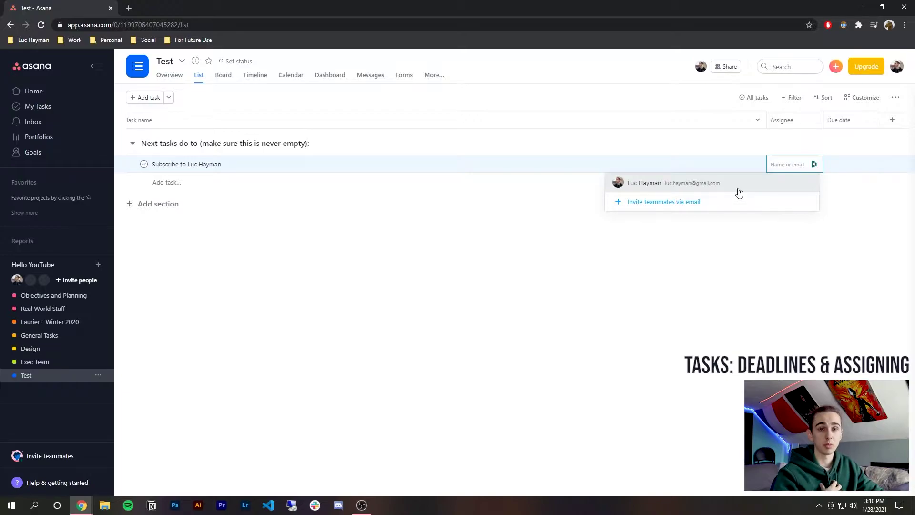
click(719, 188)
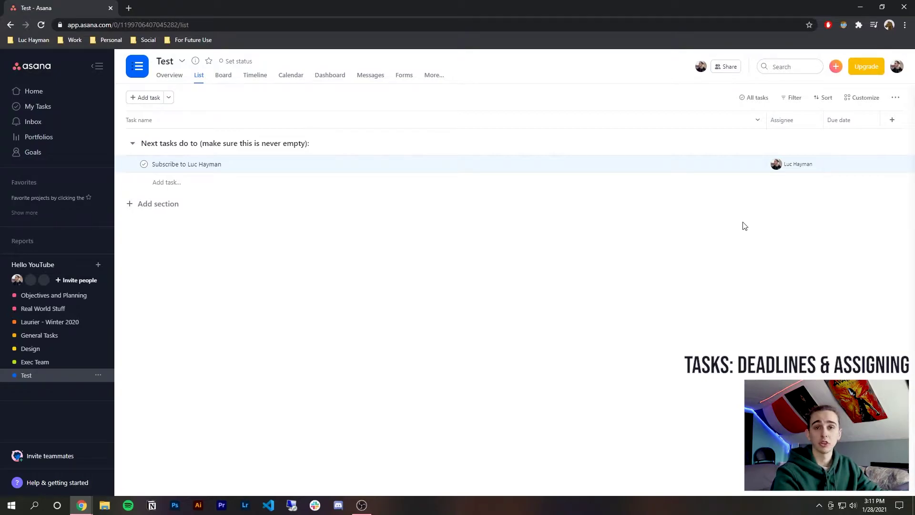
Step: Set the subscribe task due January 29 at 4:00pm, repeating yearly
click(832, 165)
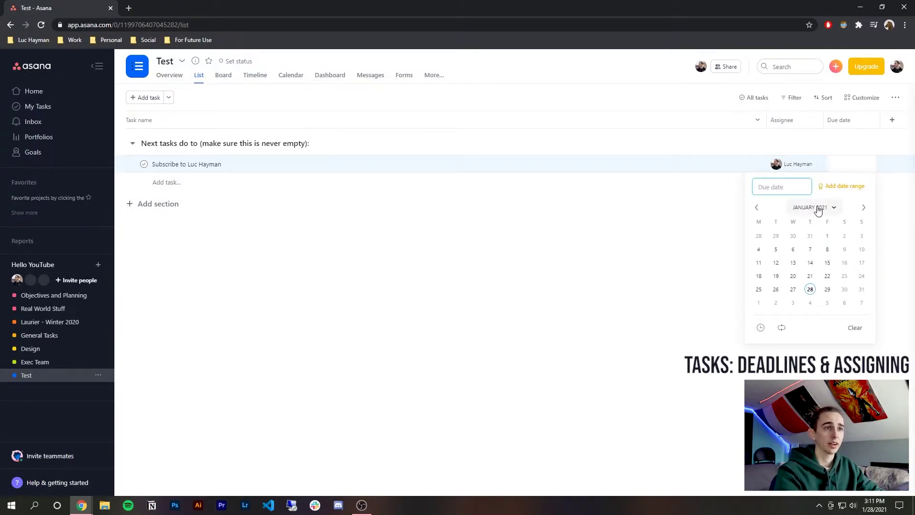
click(828, 289)
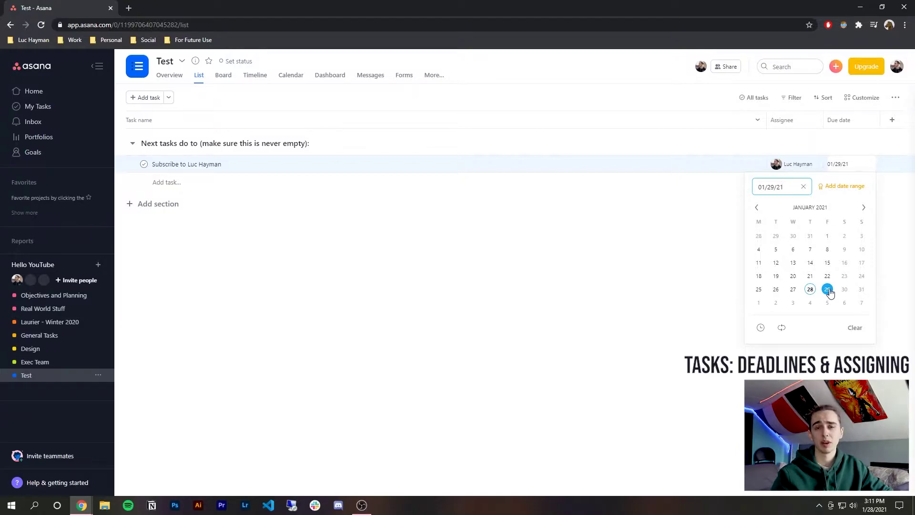
click(782, 326)
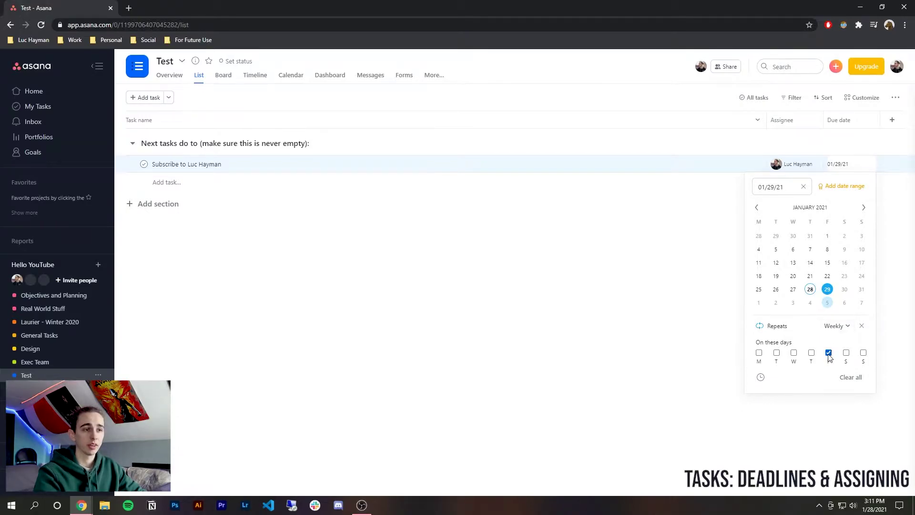
click(839, 326)
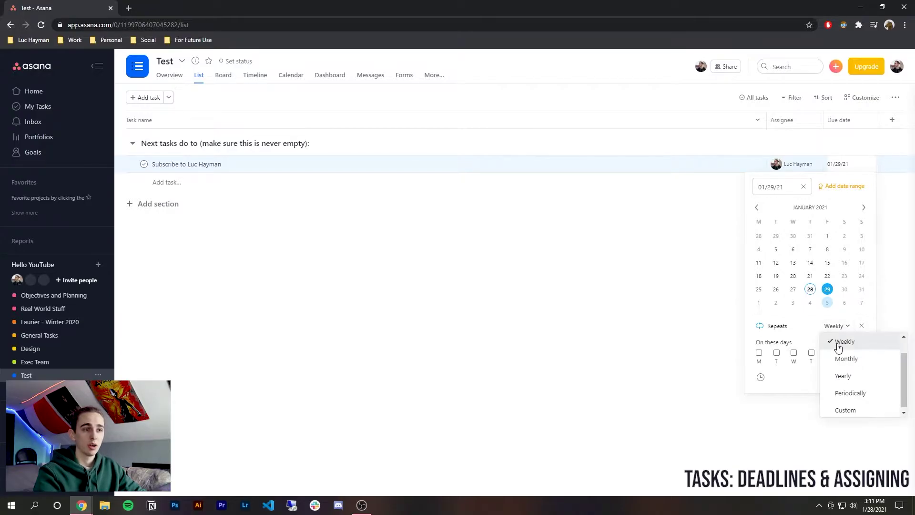
click(840, 344)
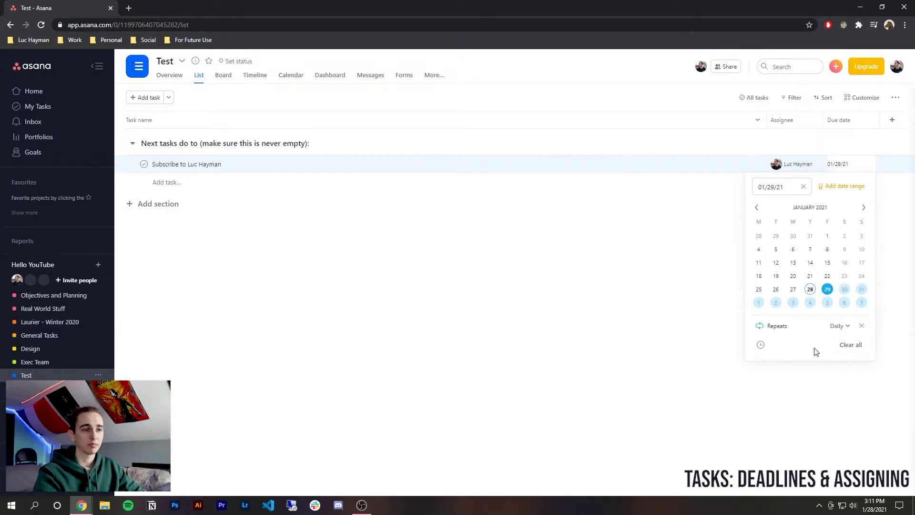
click(835, 329)
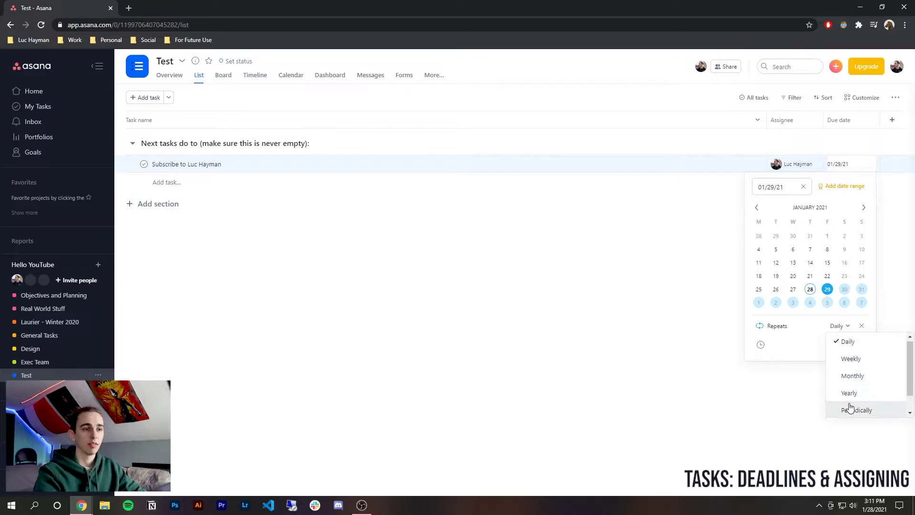
click(845, 393)
click(836, 327)
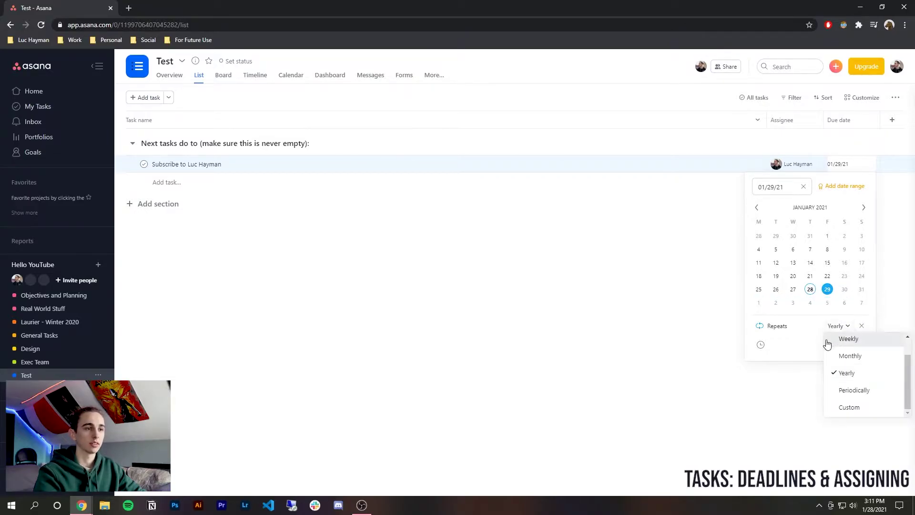
click(797, 343)
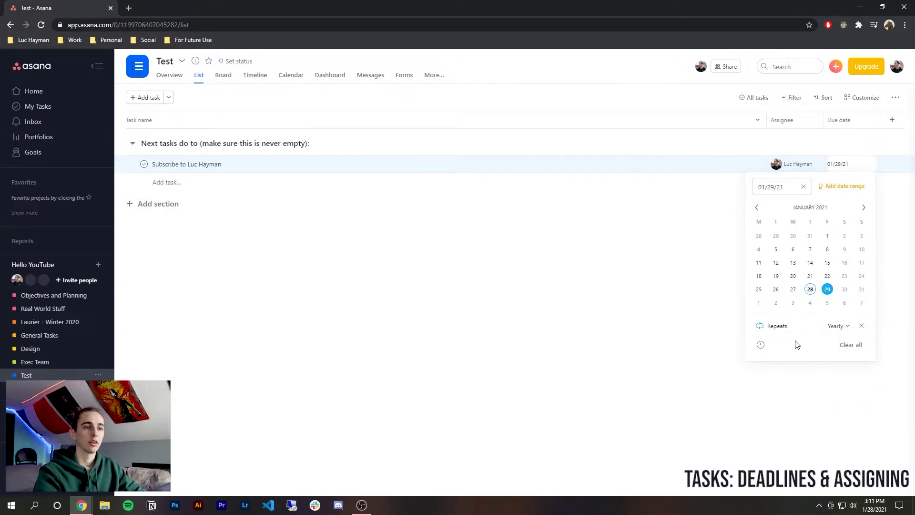
click(760, 346)
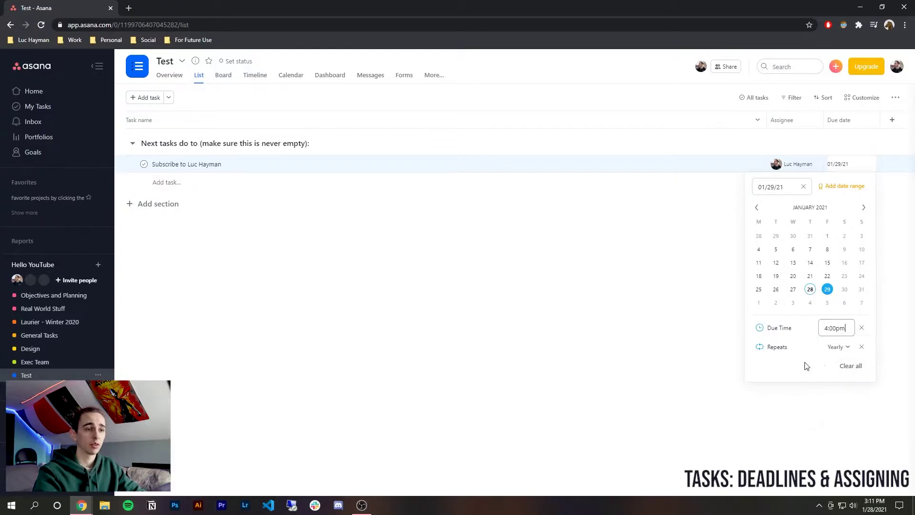
click(675, 339)
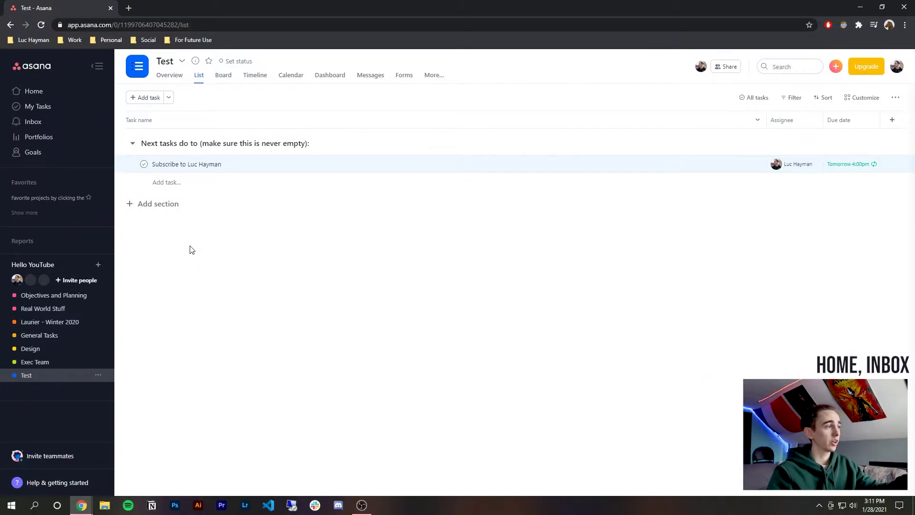
Step: Check the Inbox, then go to Home to see tasks due soon
click(53, 127)
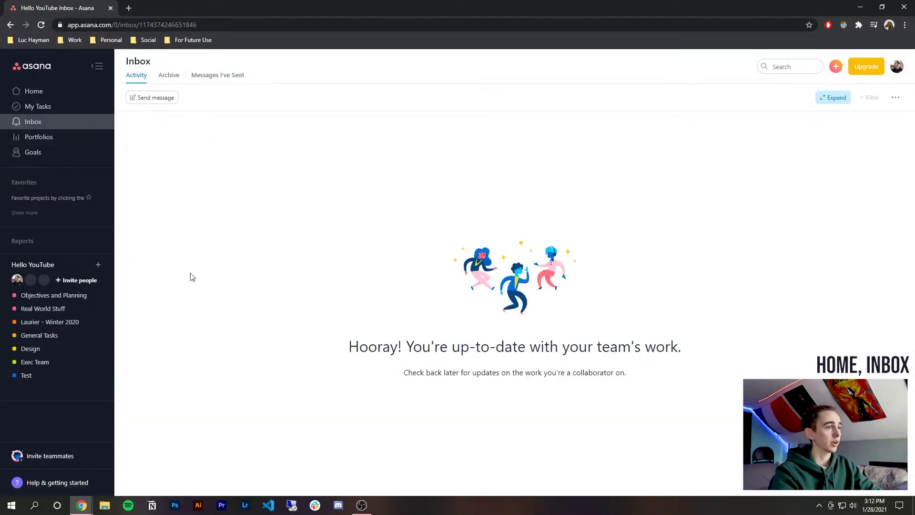
click(54, 95)
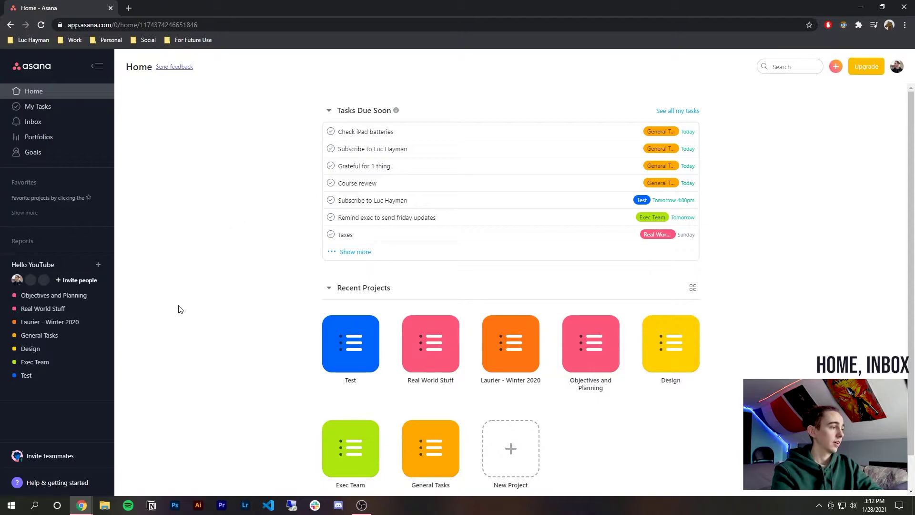
mouse_move(84, 505)
click(143, 463)
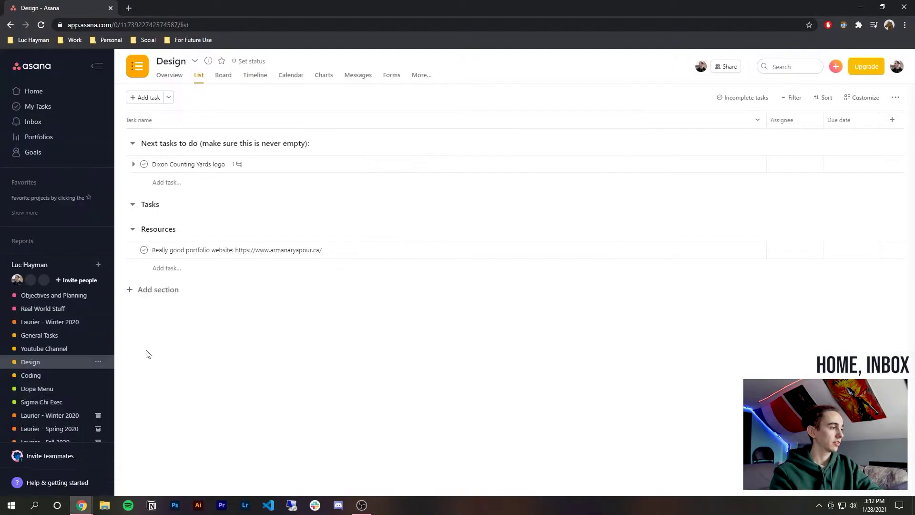
click(65, 122)
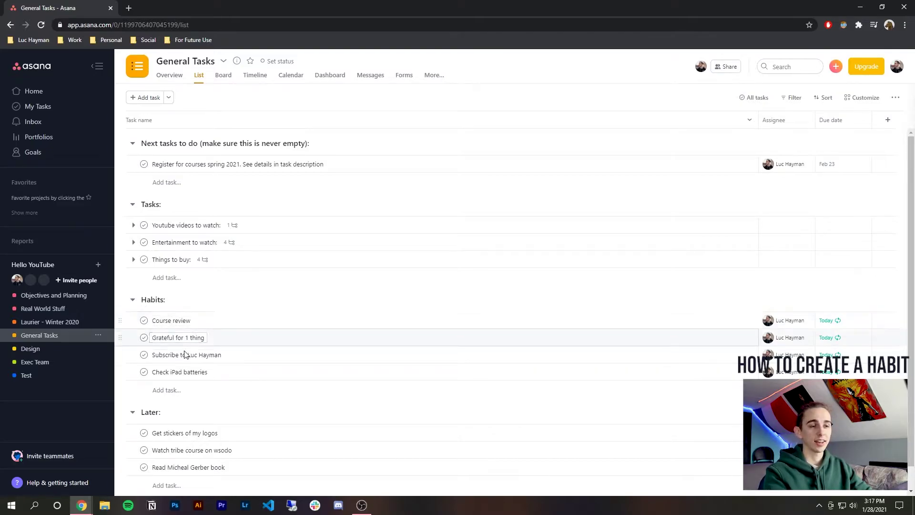
click(825, 321)
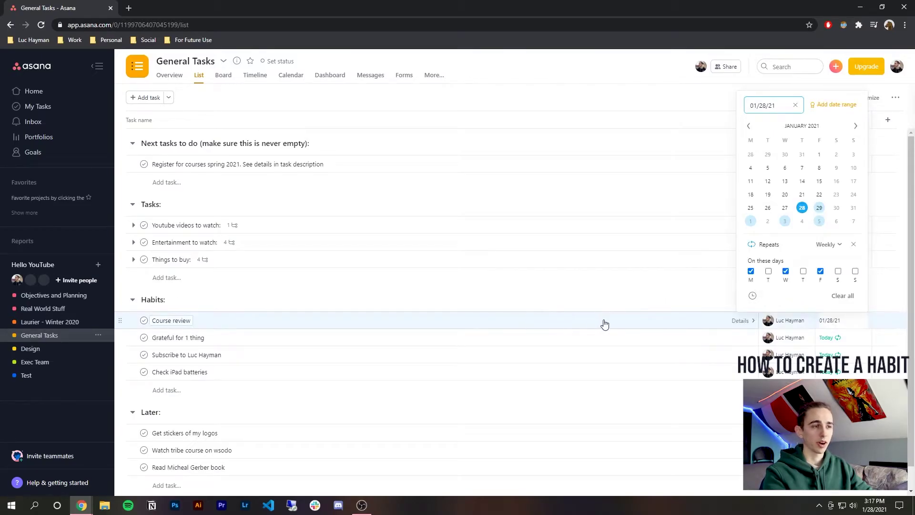
click(654, 294)
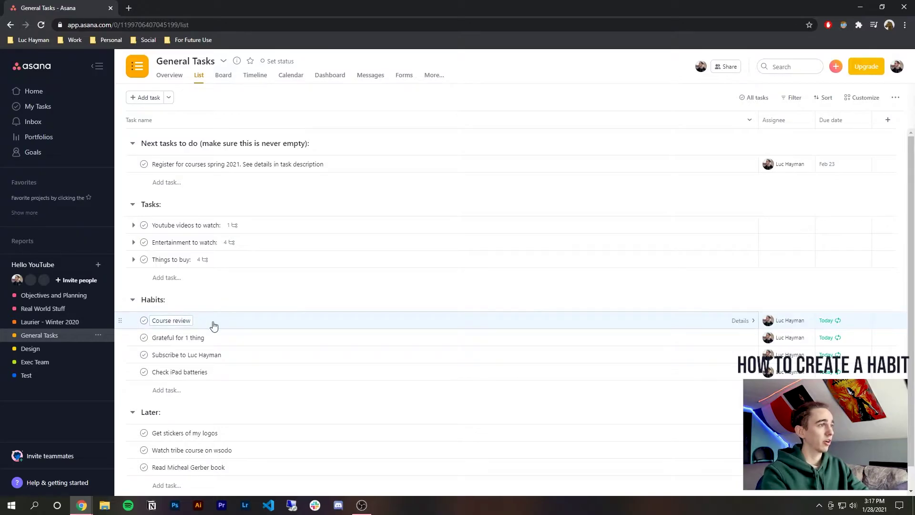
click(57, 93)
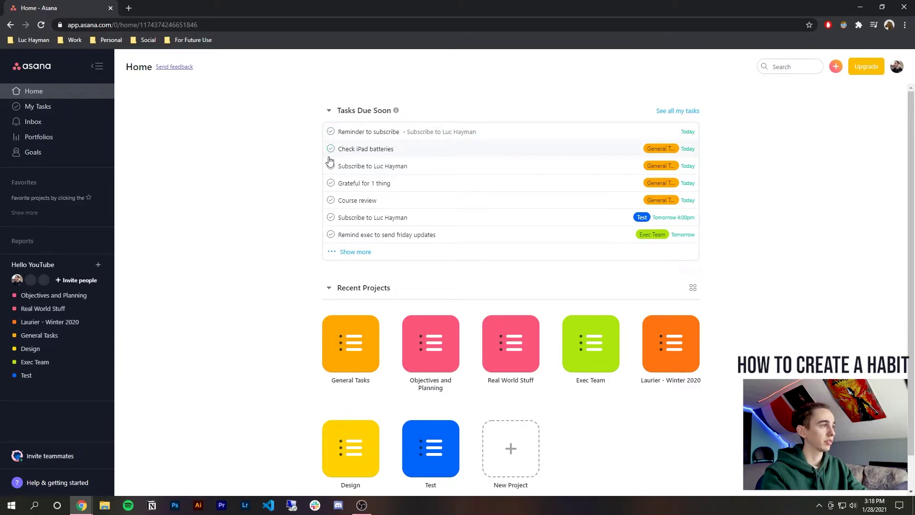
key(alt+Tab)
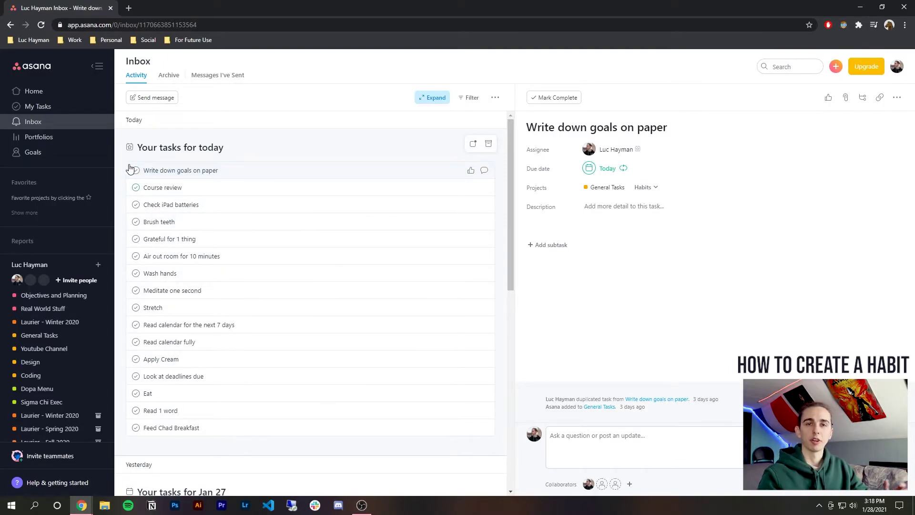
key(alt+Tab)
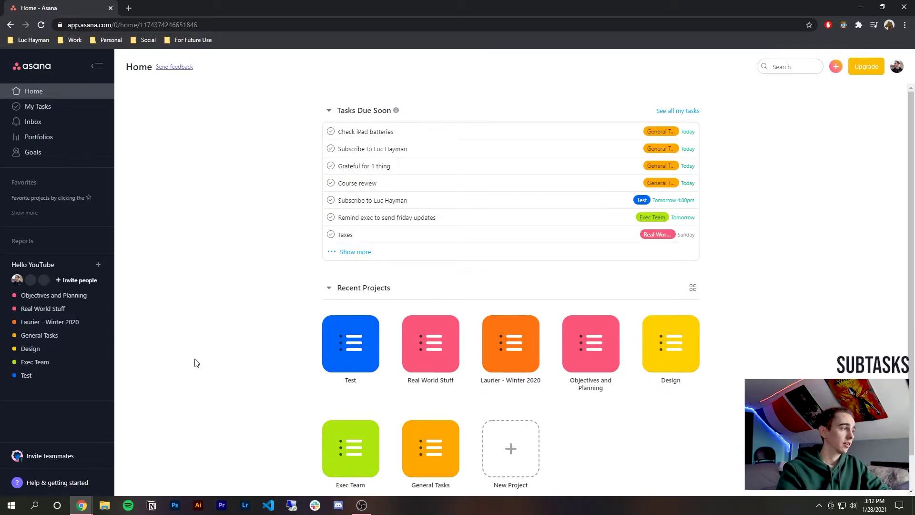
Step: Open the subscribe task in Test and enter 'Testing' as its description
click(48, 376)
click(282, 170)
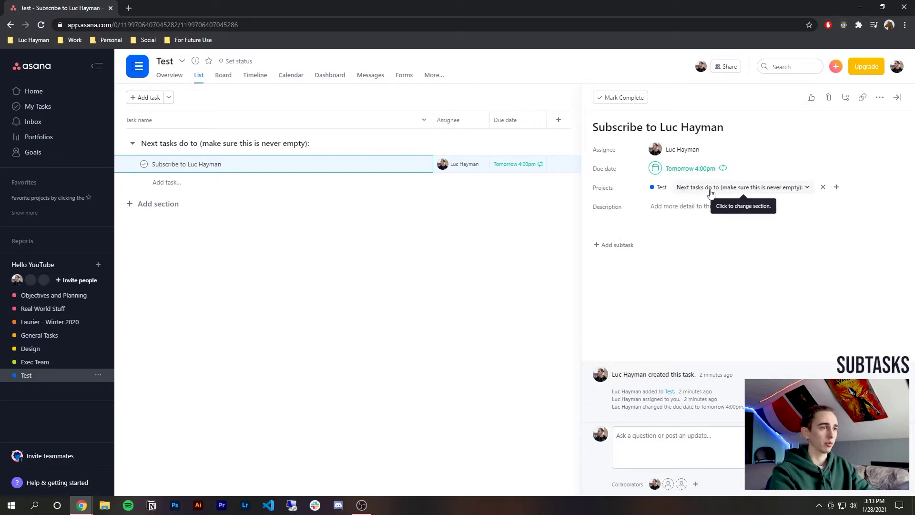
click(691, 207)
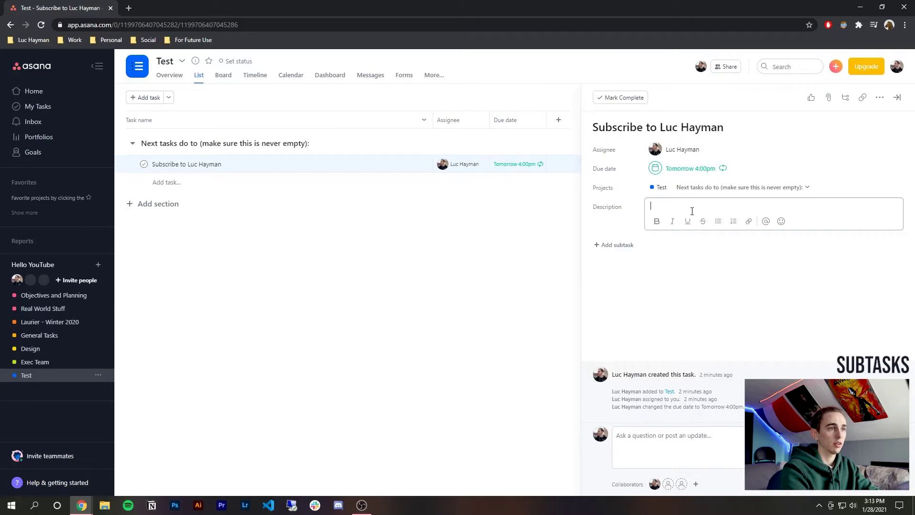
text(Testing)
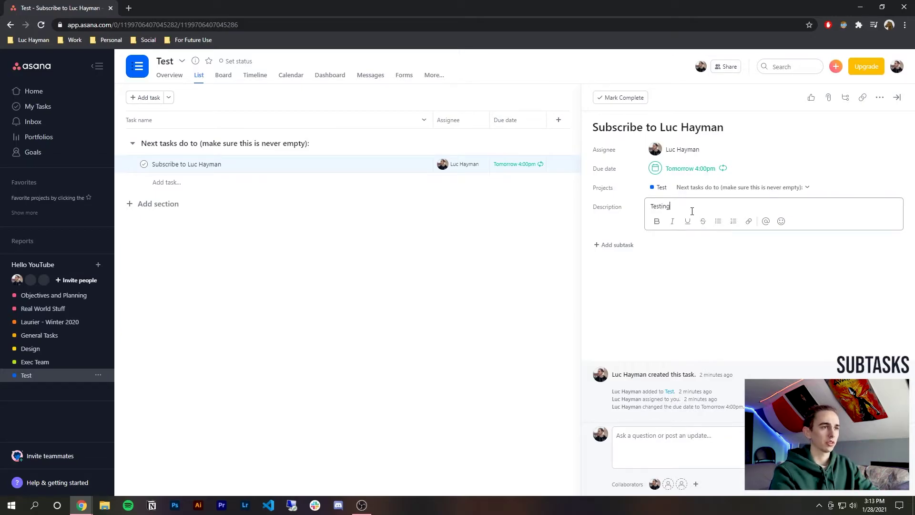
click(668, 298)
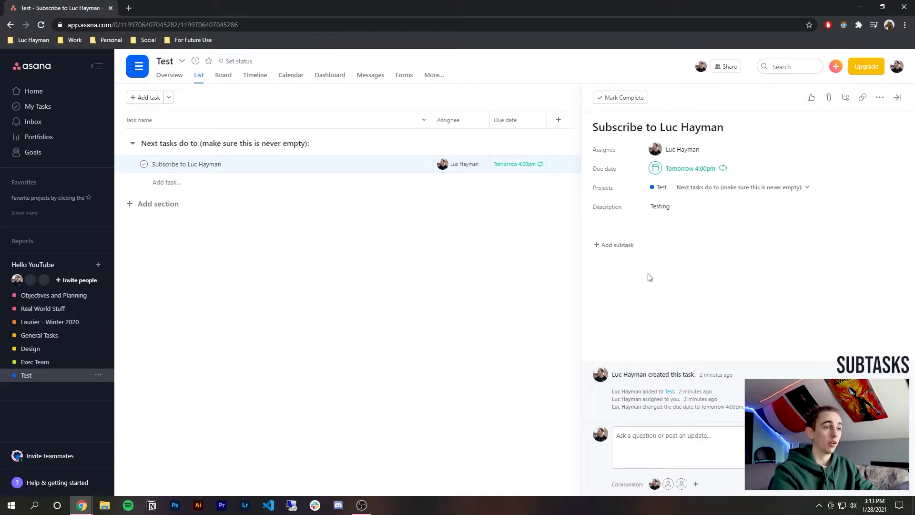
Step: Add a subtask saying to go to the creator's youtube.com channel URL
click(629, 246)
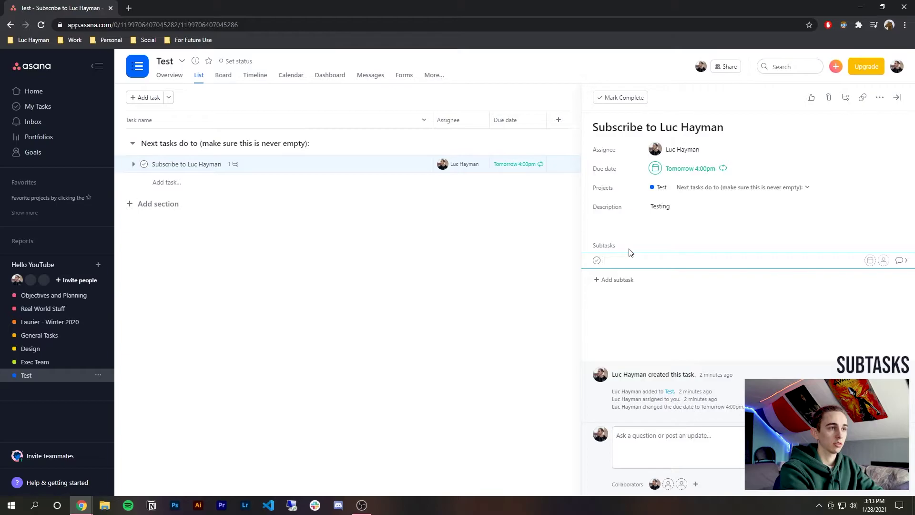
text(Go to Luc Ha)
key(BackSpace)
key(BackSpace)
key(BackSpace)
key(BackSpace)
key(BackSpace)
key(BackSpace)
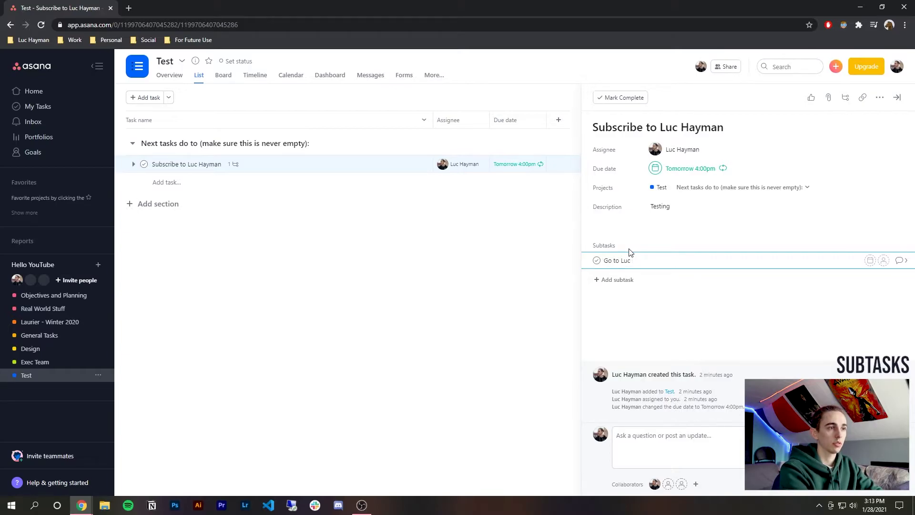
text(youb)
key(BackSpace)
text(tu)
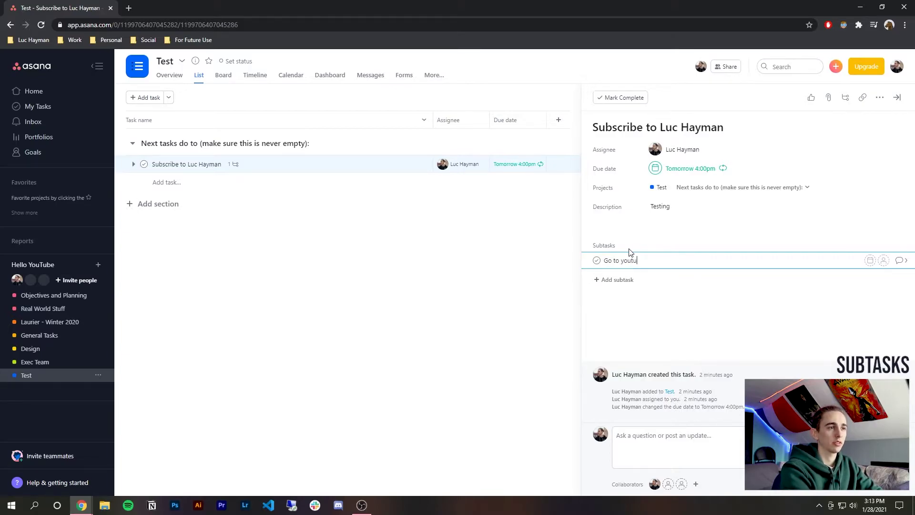
text(be.com/LucHayman)
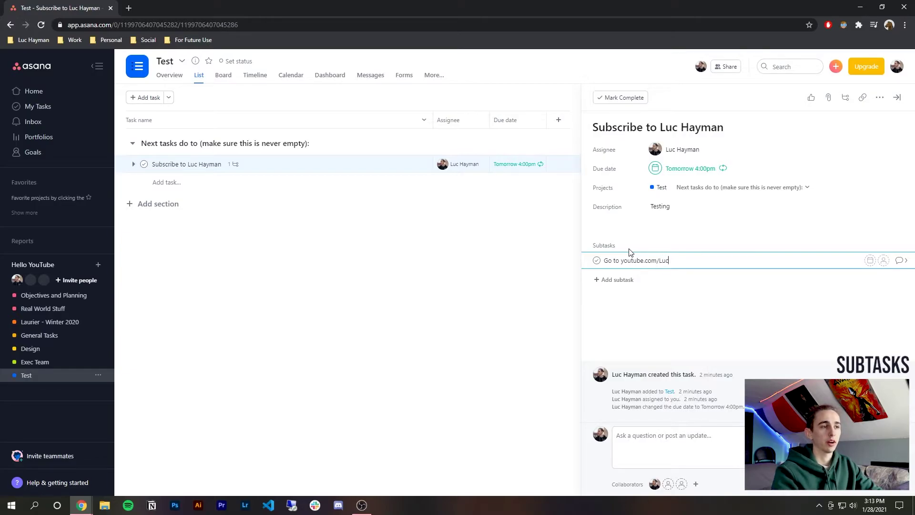
click(651, 311)
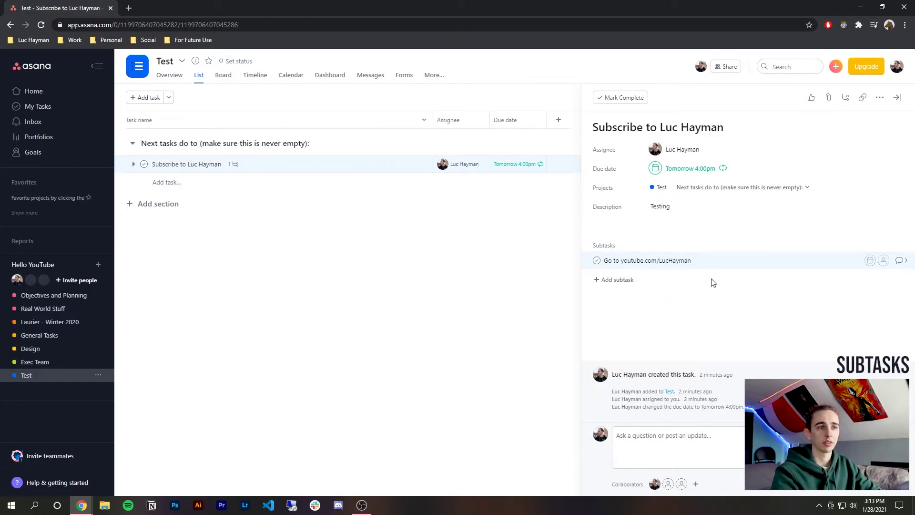
Step: Open and close the subtask's due date and assignee pickers without setting either
click(870, 261)
click(737, 315)
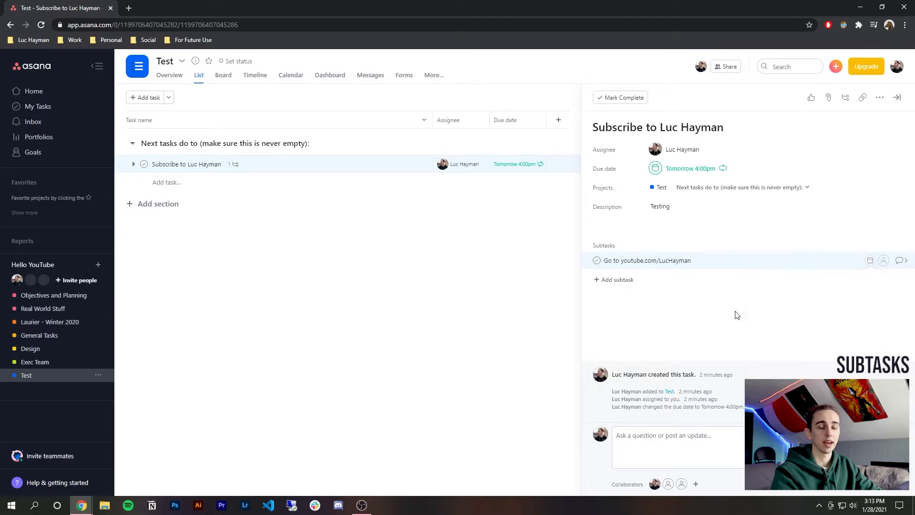
click(884, 261)
click(876, 298)
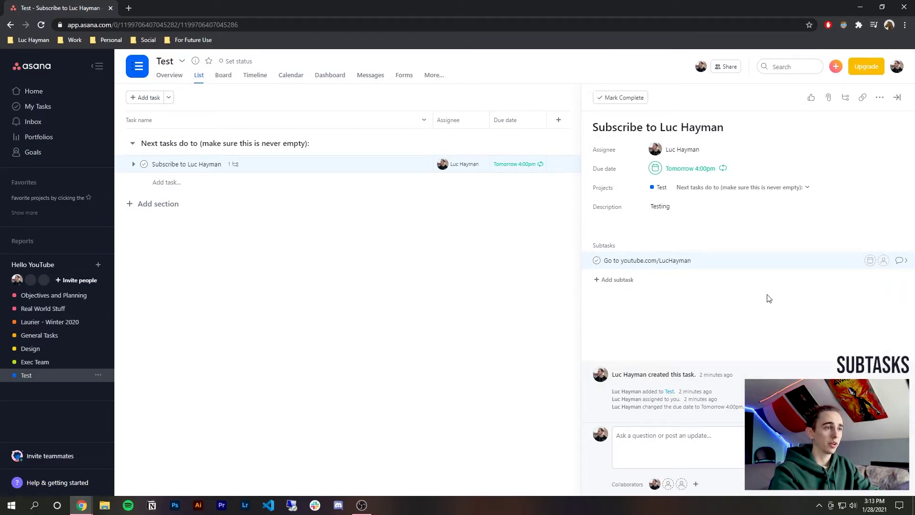
Step: Add subtask 'Reminder to subscribe' with due date 'today' and assign it to yourself
click(618, 279)
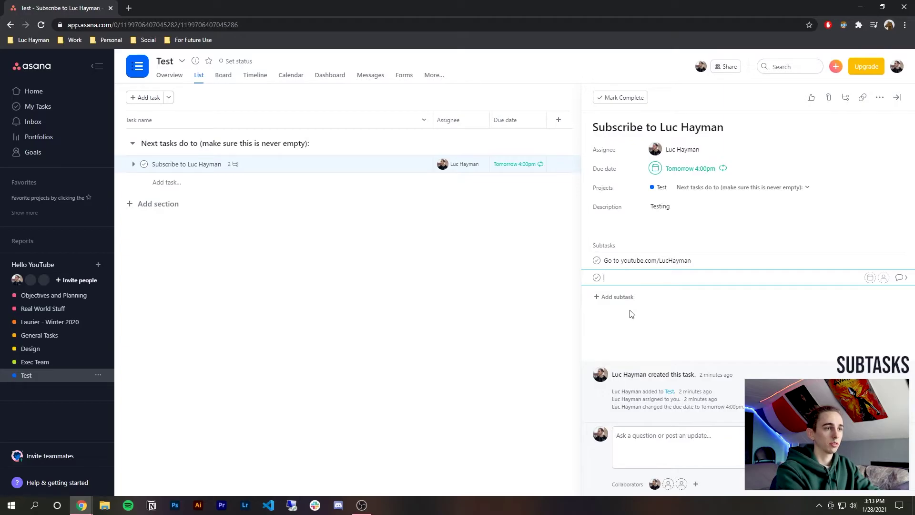
text(Reminder to subscr)
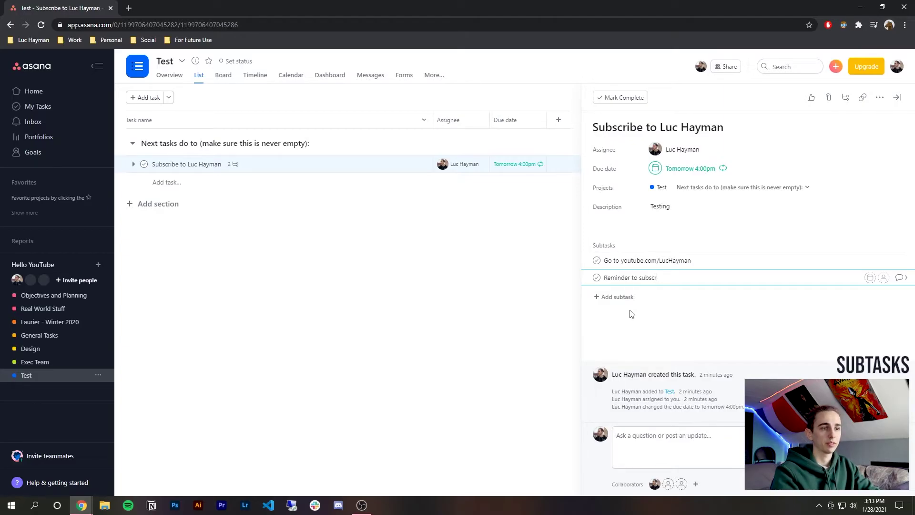
text(ibe)
click(870, 278)
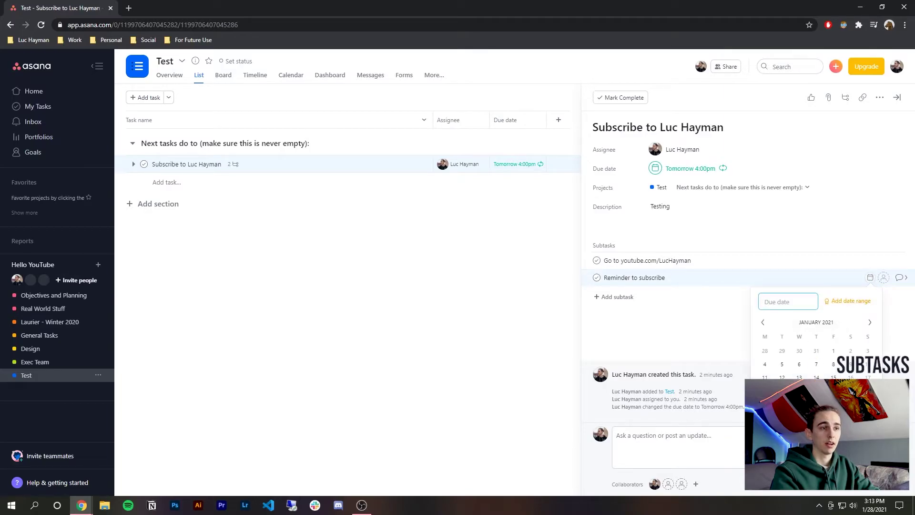
text(today)
key(Return)
click(883, 277)
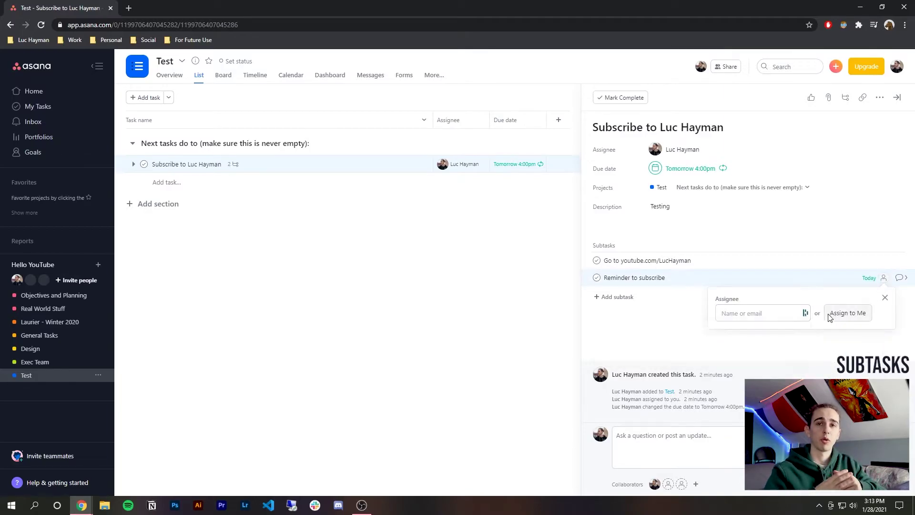
click(834, 313)
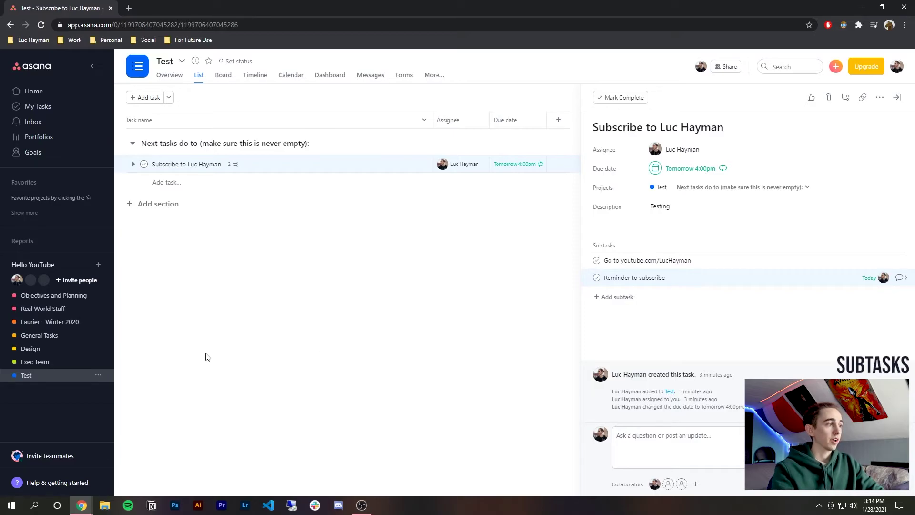
Step: Open the Exec Team project from the sidebar
click(75, 368)
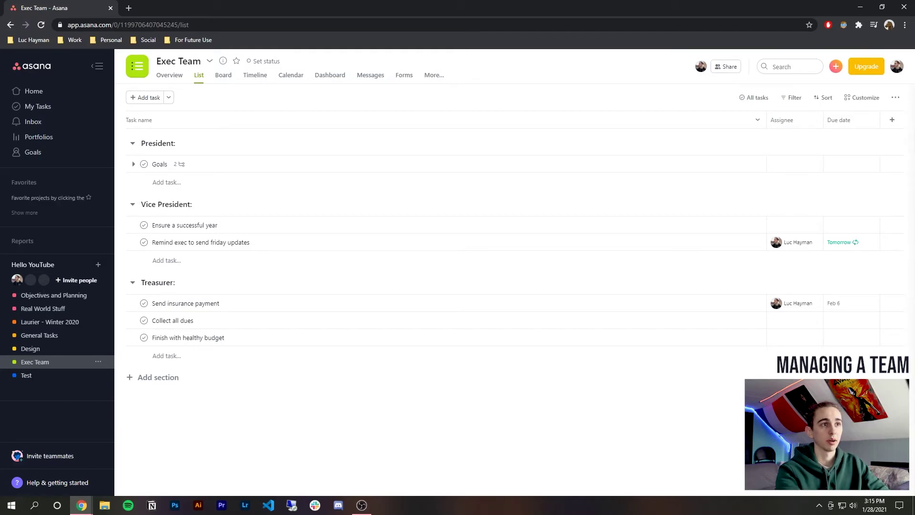
click(836, 67)
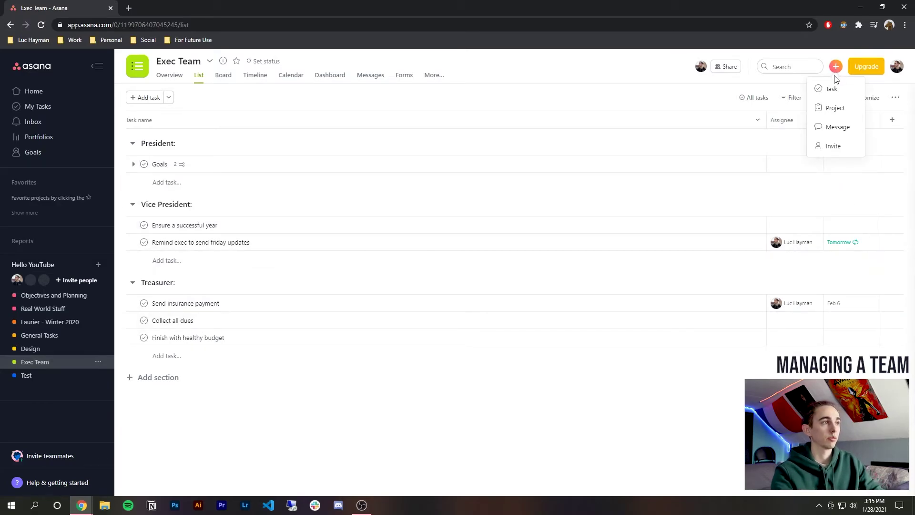
click(830, 143)
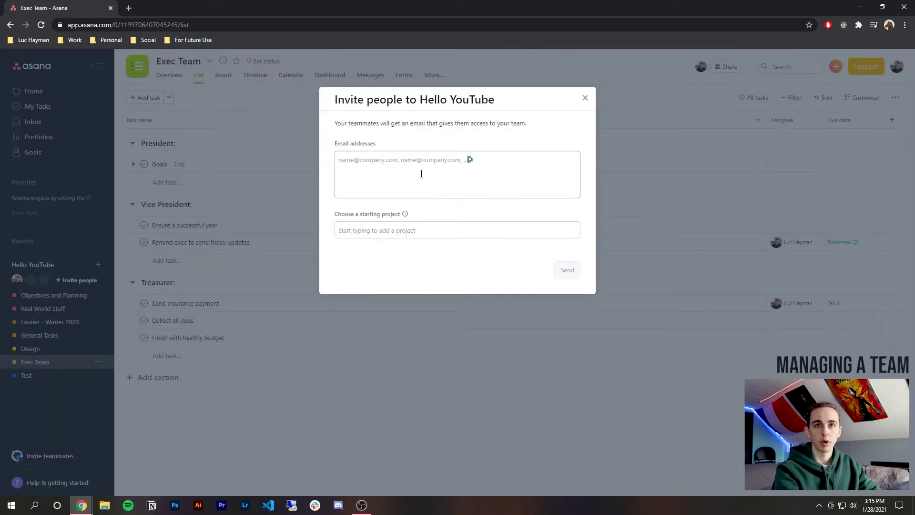
click(586, 98)
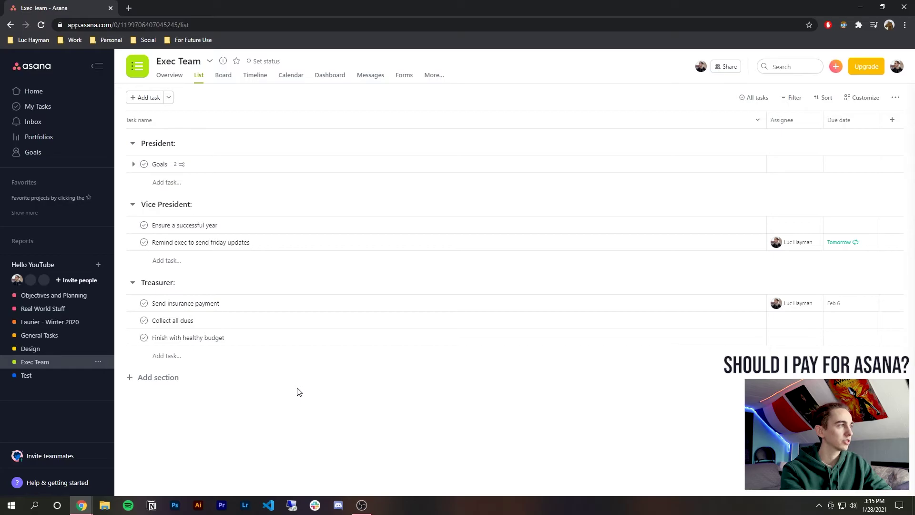
Step: Browse the Portfolios, Goals, Inbox and Home pages
click(42, 138)
click(50, 158)
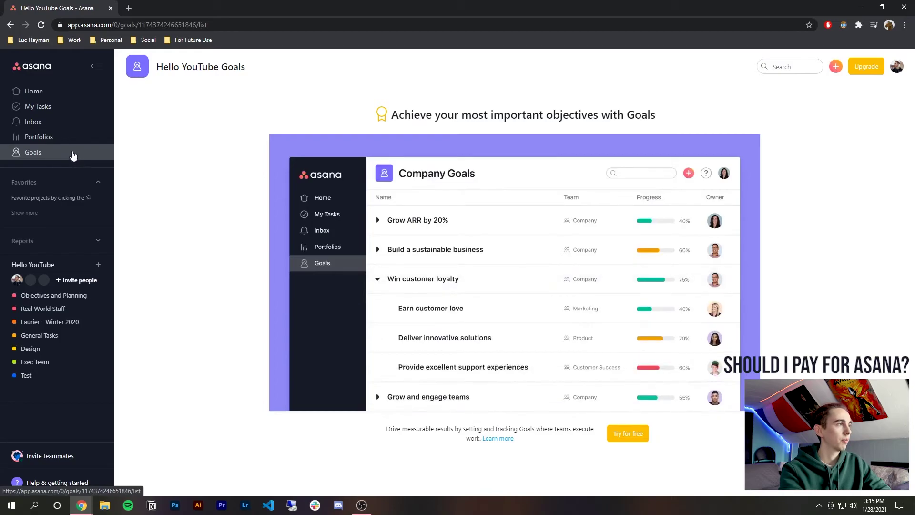
click(55, 123)
click(49, 91)
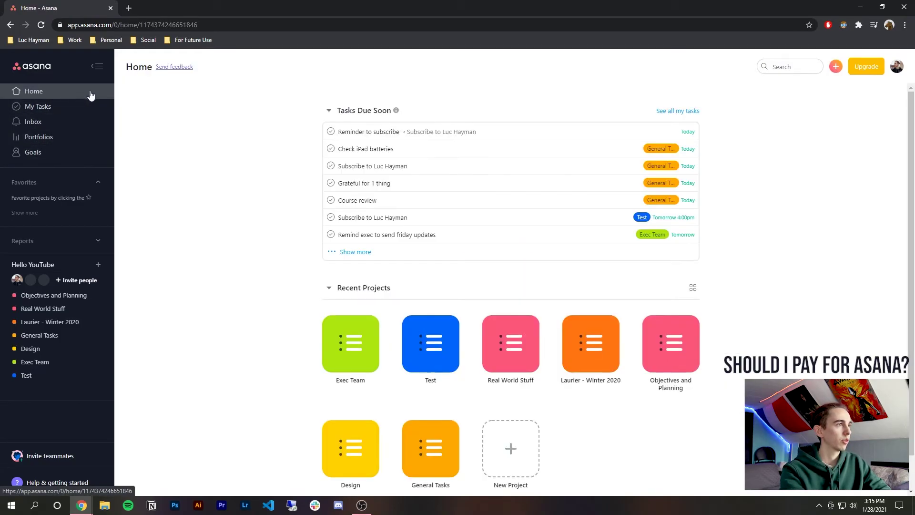
Step: Preview the General Tasks project's Timeline and Overview views, then return to its task list
click(52, 335)
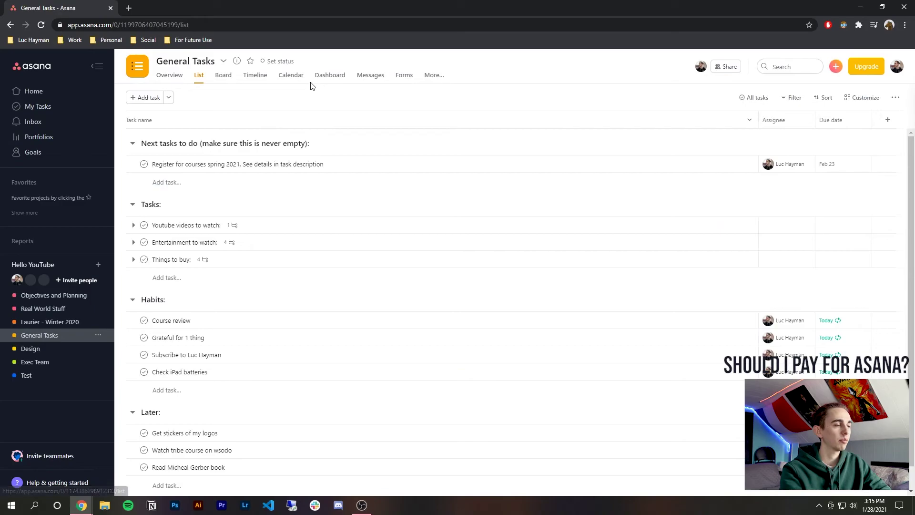
click(262, 79)
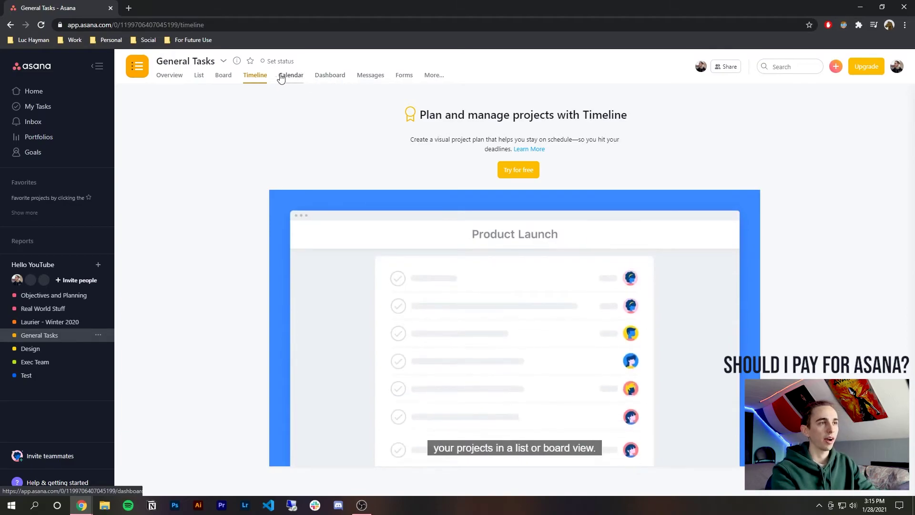
click(177, 75)
click(581, 102)
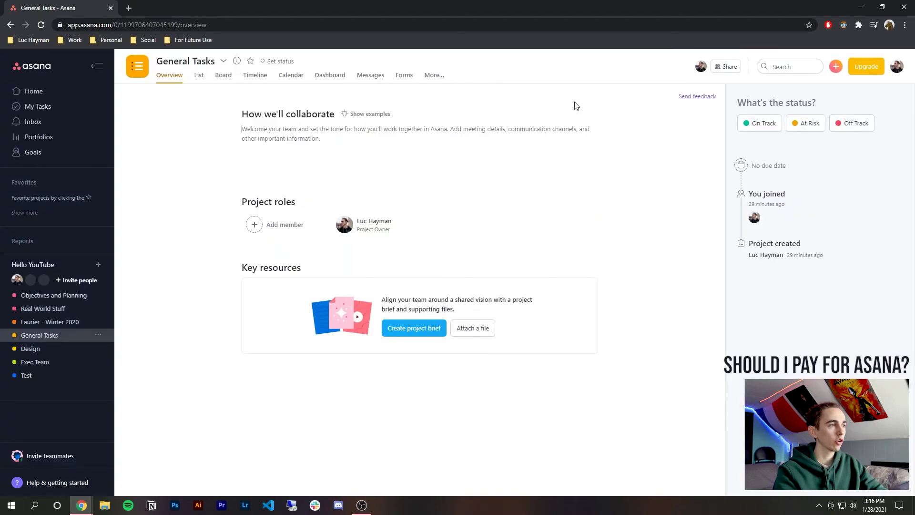
click(59, 336)
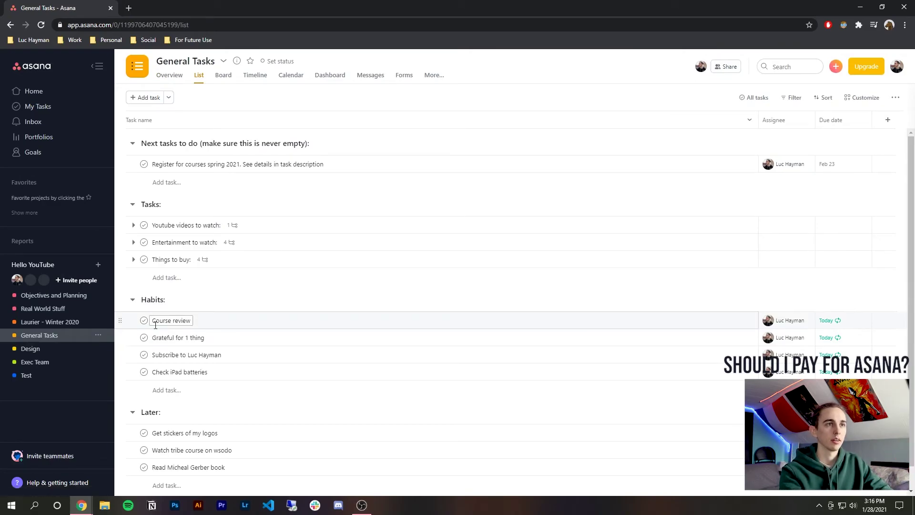
Step: Review the Premium plan pricing and features from Timeline to Private projects, then go back
click(868, 69)
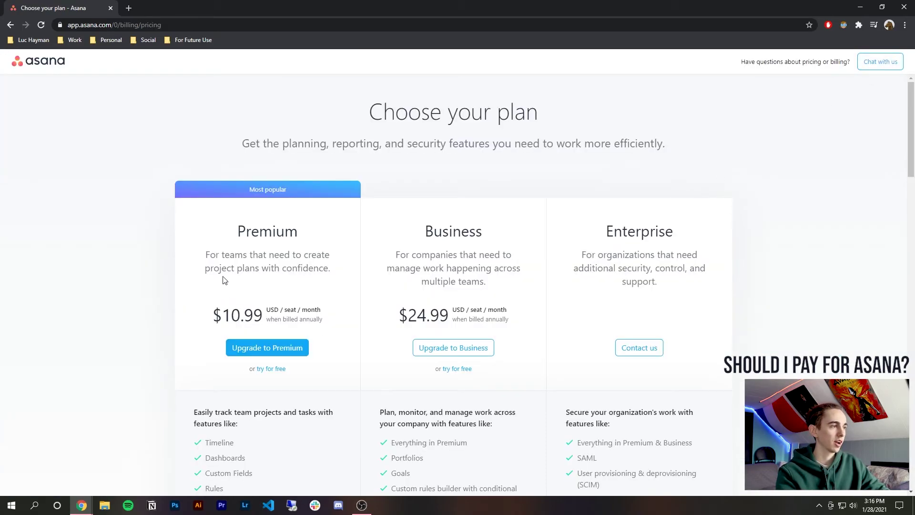
scroll(212, 327, down, 3)
drag(211, 301, 224, 406)
click(245, 408)
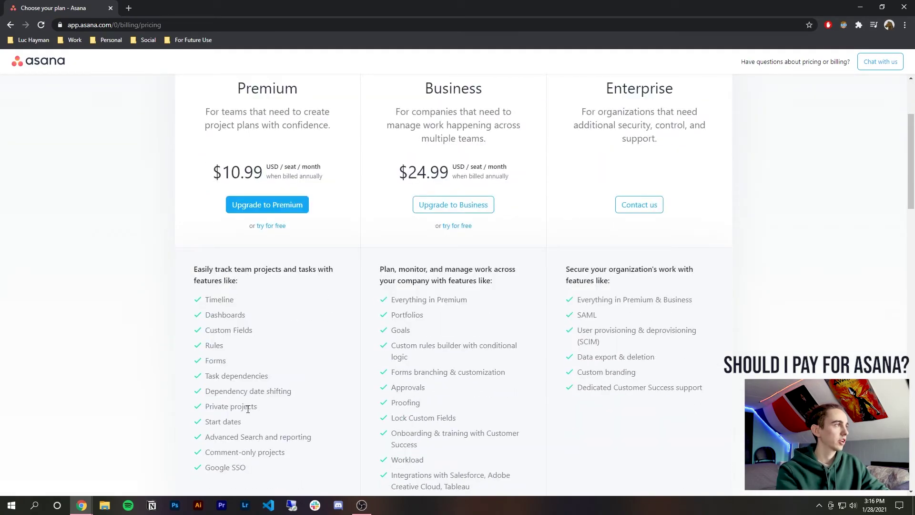
scroll(123, 286, up, 3)
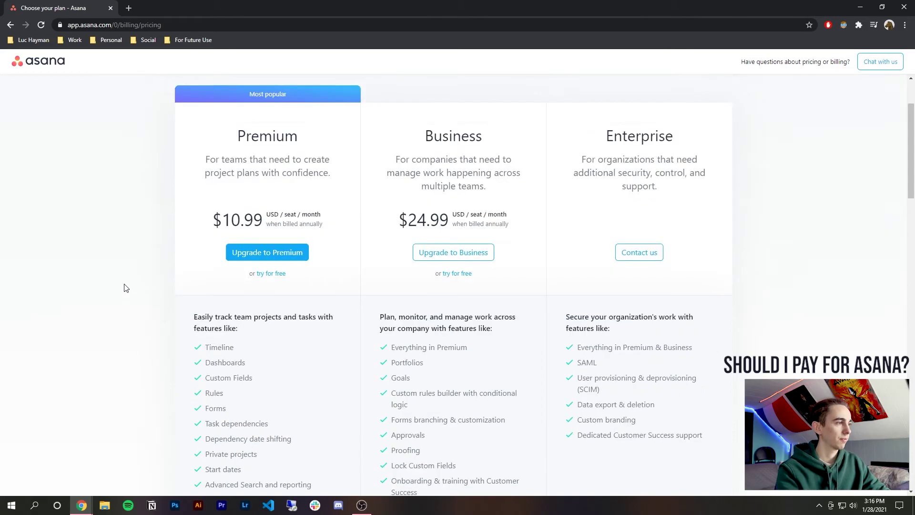
key(alt+Left)
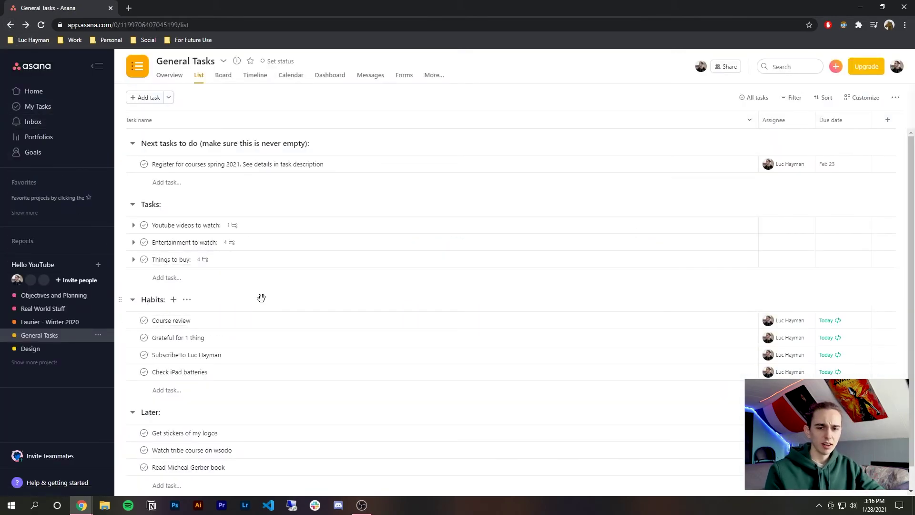
scroll(261, 298, down, 1)
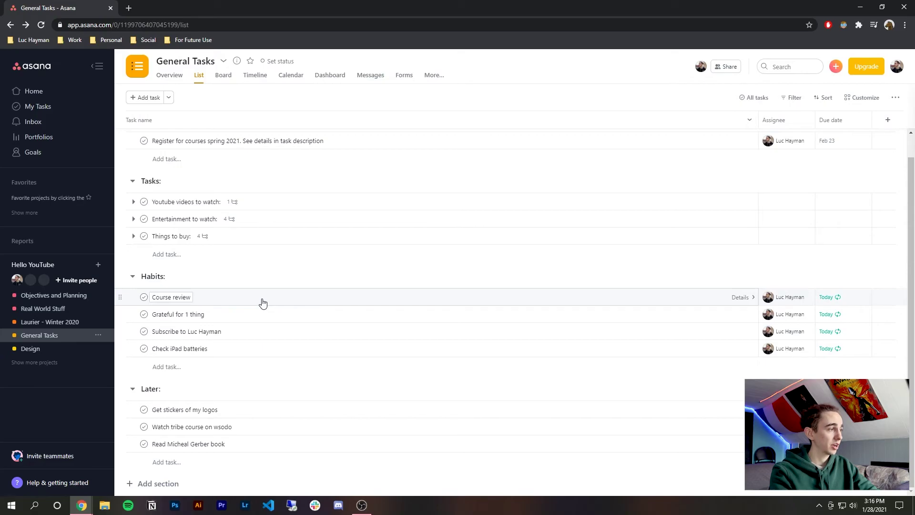
Step: Visit Design, Laurier - Winter 2020, Exec Team, Real World Stuff, ending on Objectives and Planning
click(28, 361)
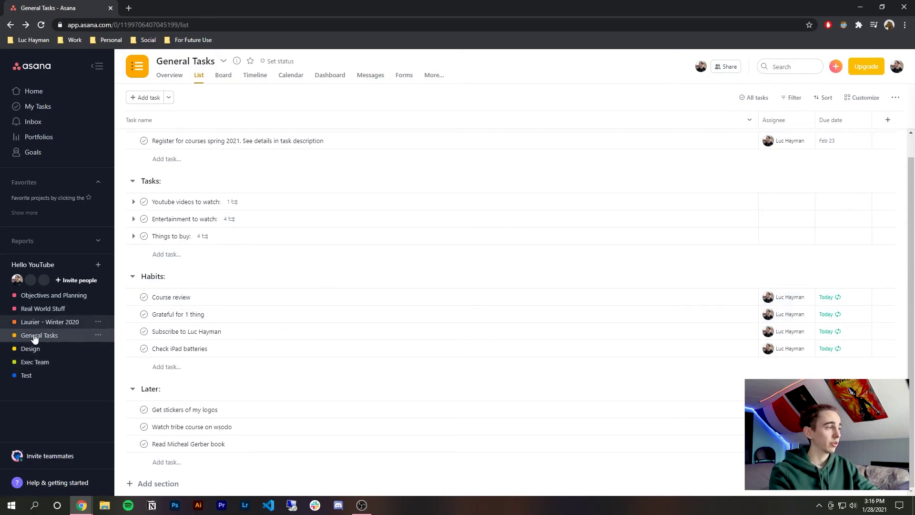
click(29, 349)
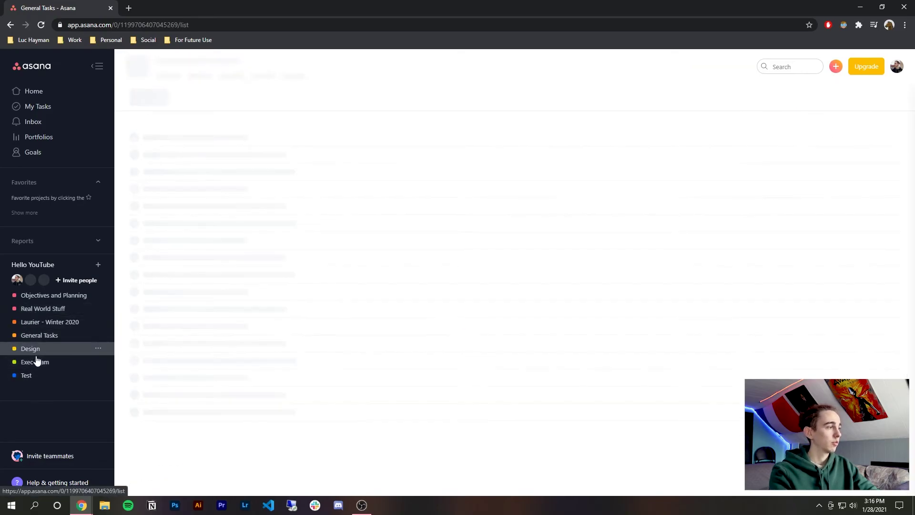
click(39, 336)
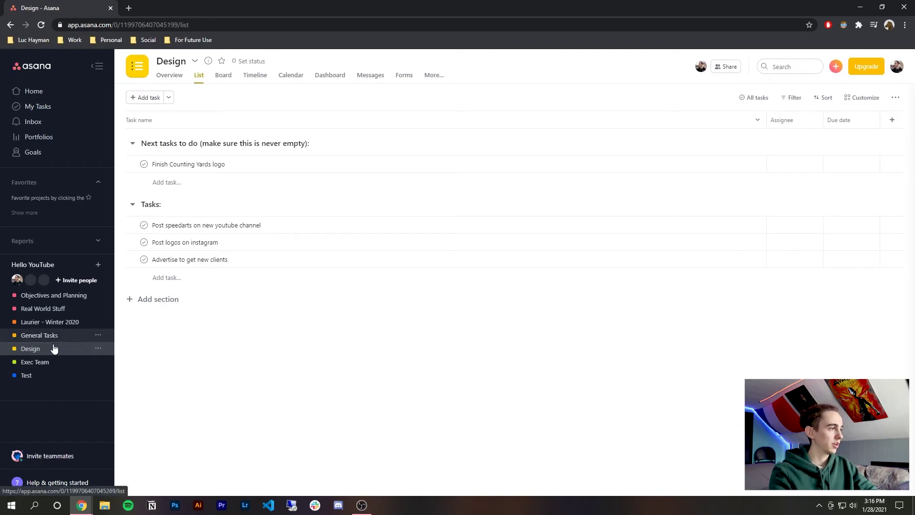
click(52, 323)
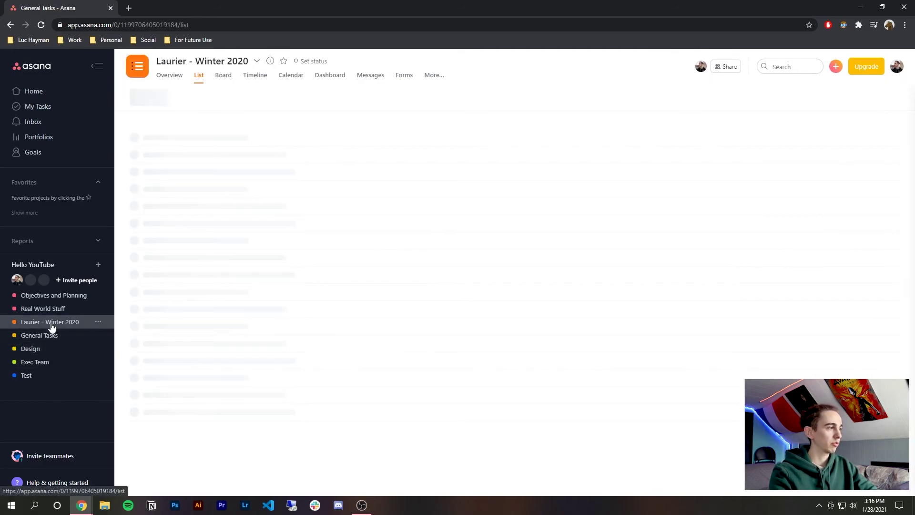
click(36, 363)
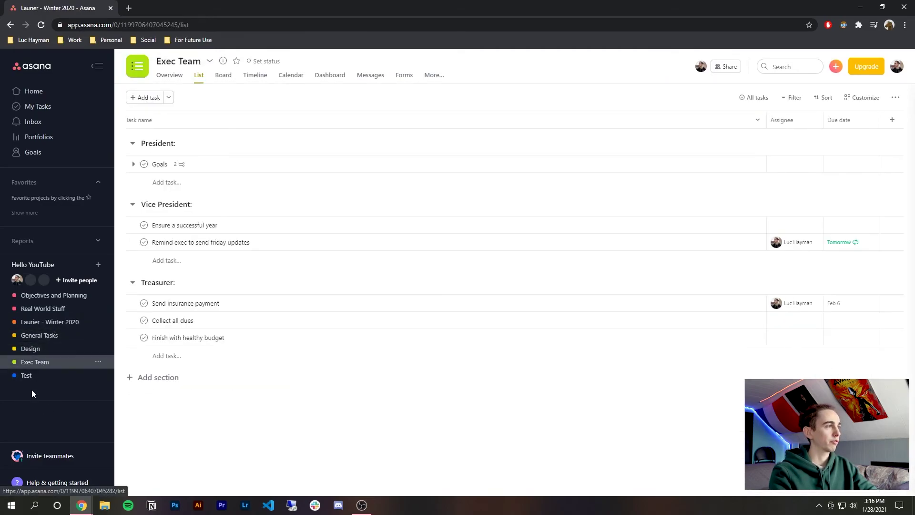
click(51, 314)
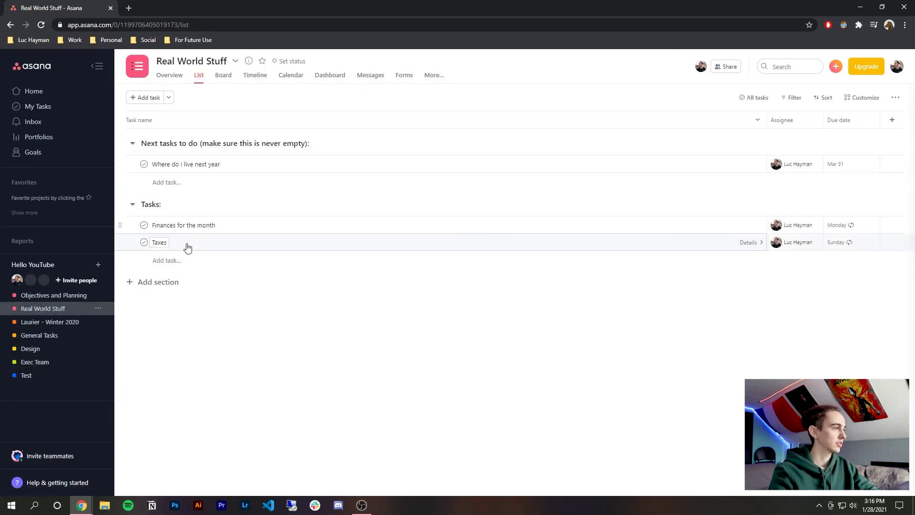
click(52, 297)
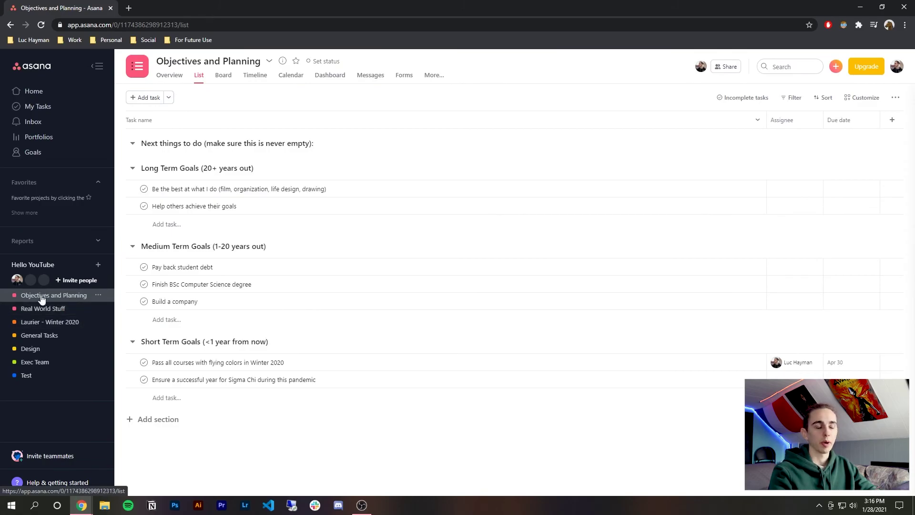